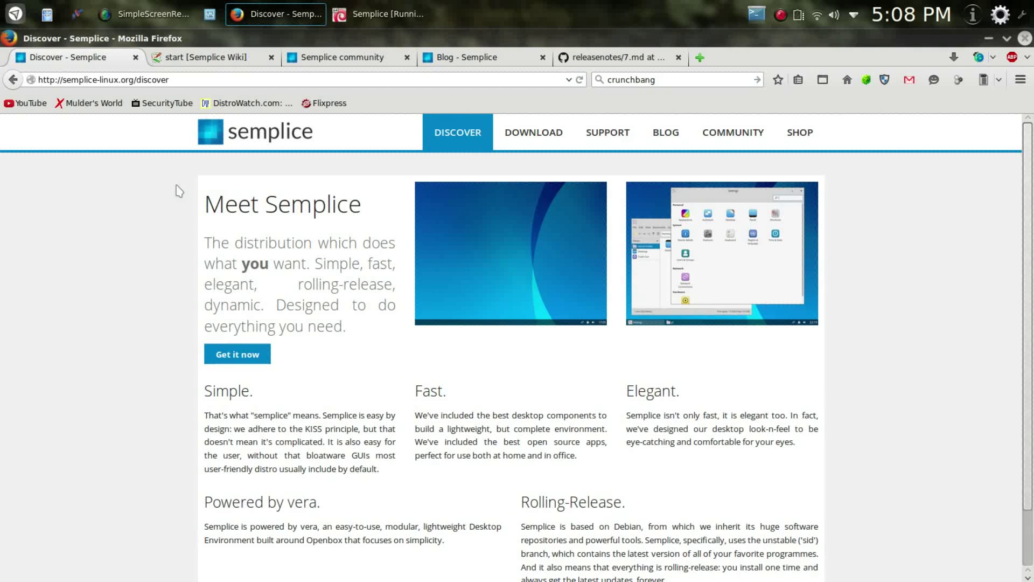
# Move from Discover to the Semplice Wiki, then scroll the community forum's board list
pyautogui.scroll(-2, 180, 191)
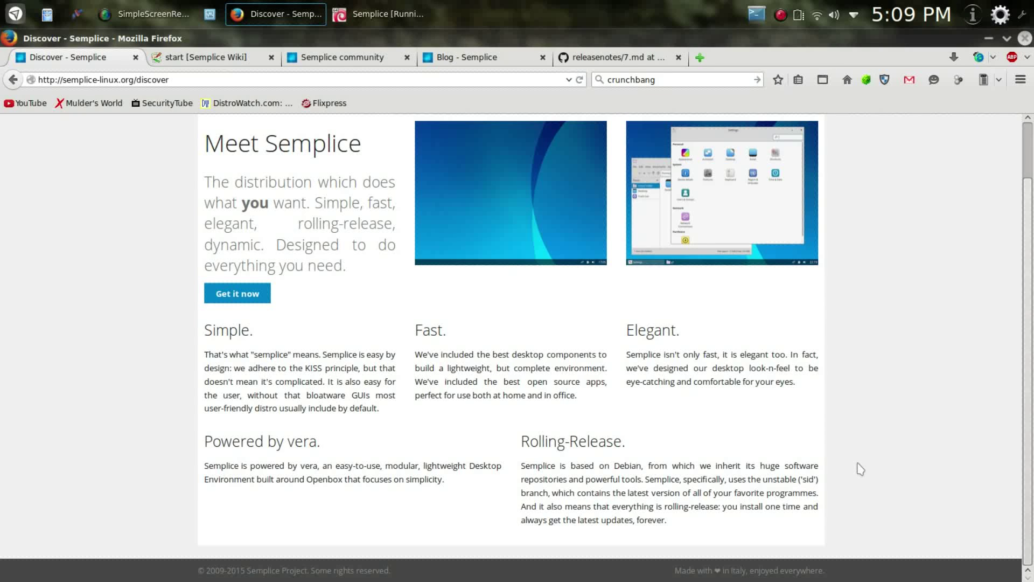
pyautogui.scroll(2, 860, 469)
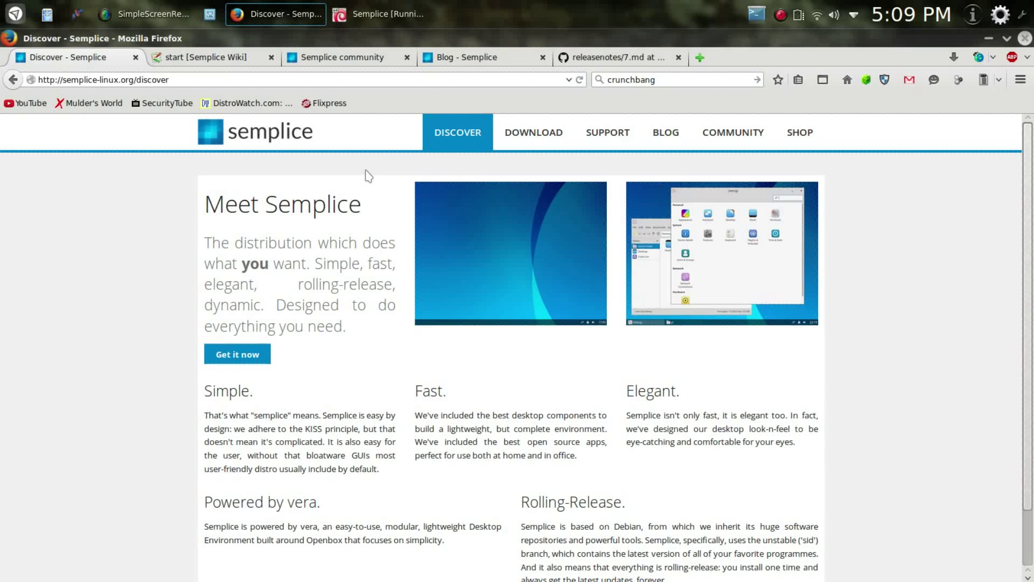
pyautogui.click(238, 57)
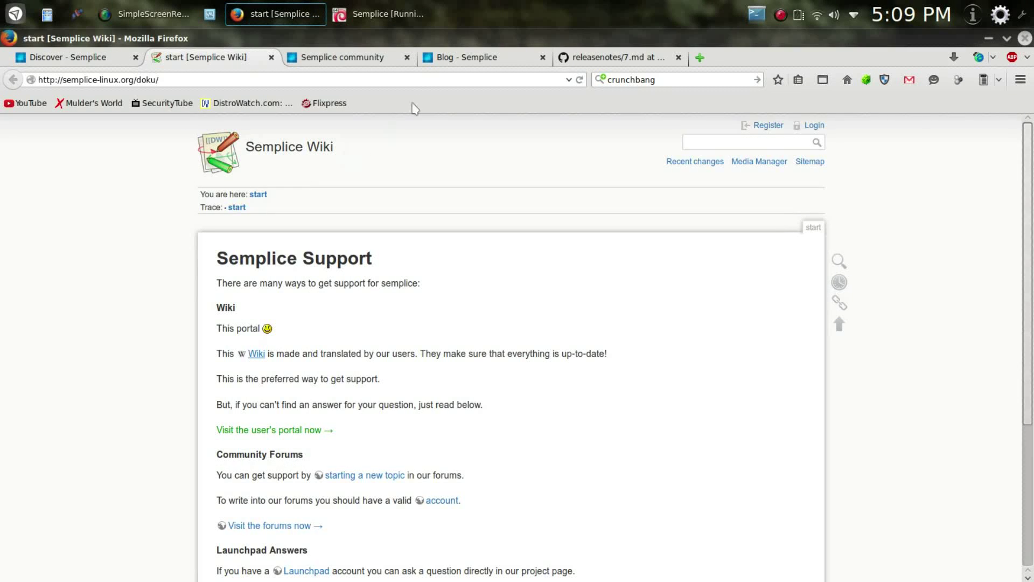
pyautogui.click(388, 59)
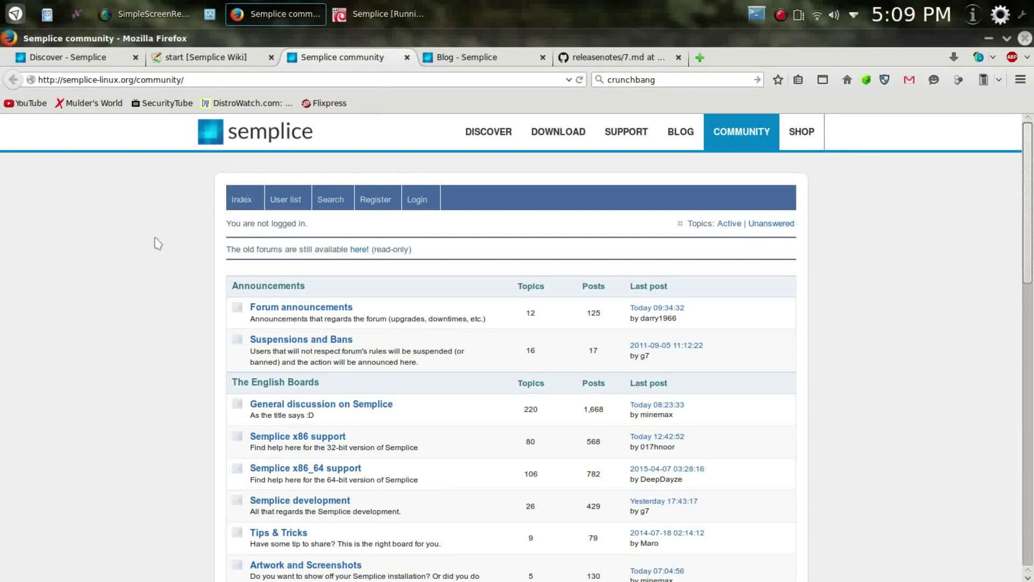
pyautogui.scroll(-10, 145, 246)
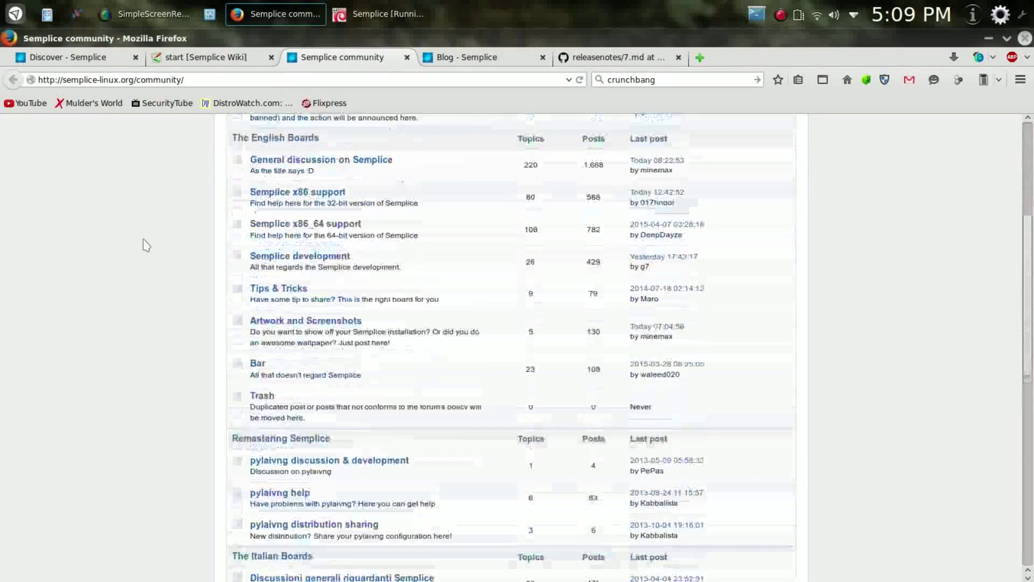
pyautogui.scroll(-4, 145, 245)
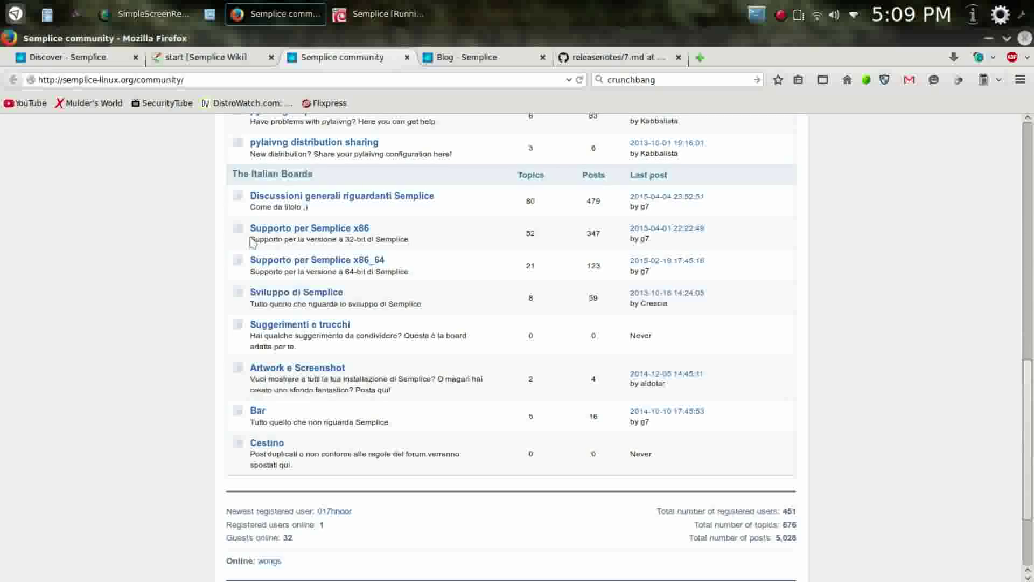
pyautogui.scroll(2, 130, 239)
pyautogui.scroll(8, 129, 240)
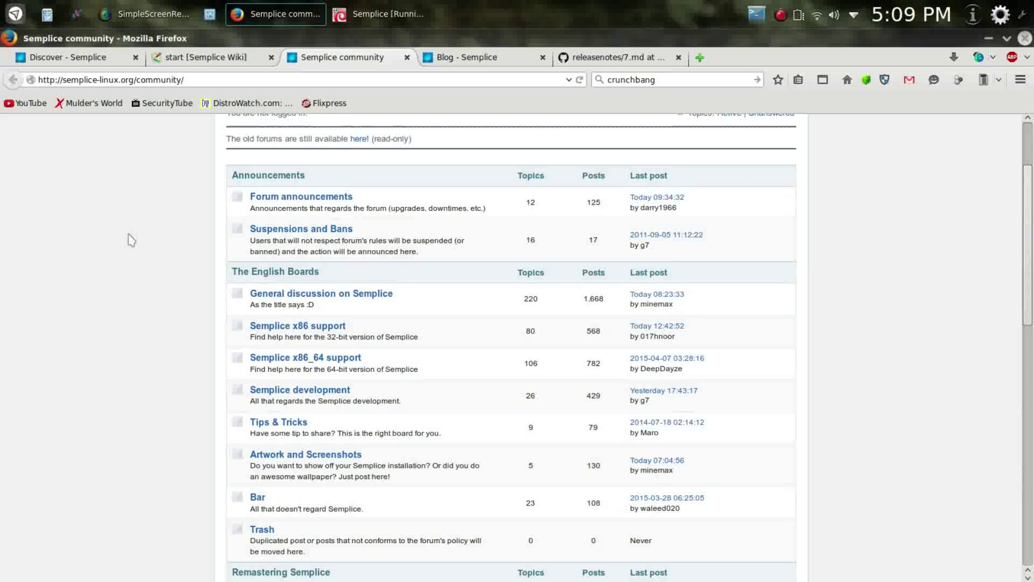
# Glance at the release notes, then read the blog post announcing Semplice 7 'Comfortably Numb'
pyautogui.click(465, 61)
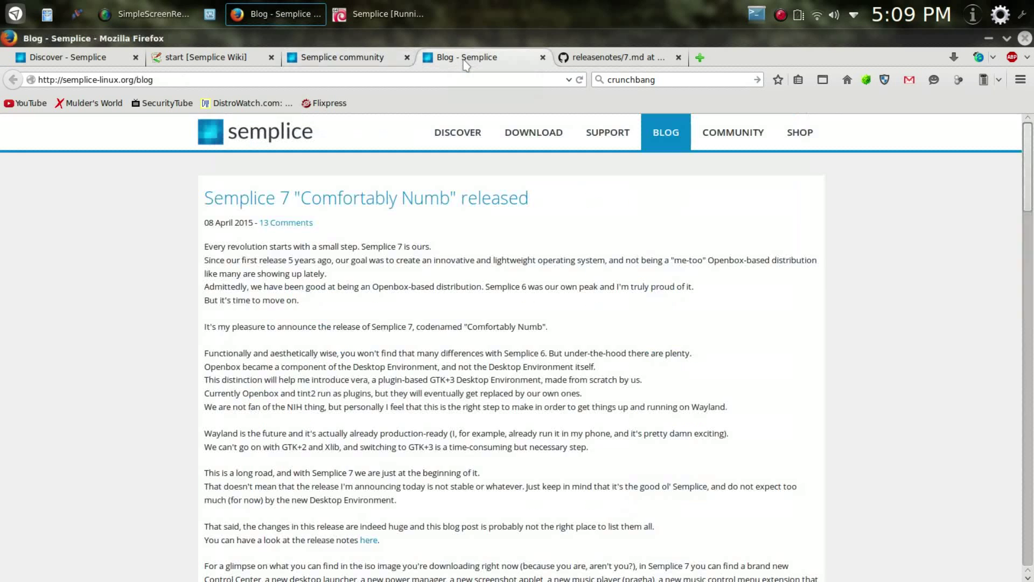
pyautogui.click(647, 60)
pyautogui.click(479, 61)
pyautogui.scroll(-5, 179, 333)
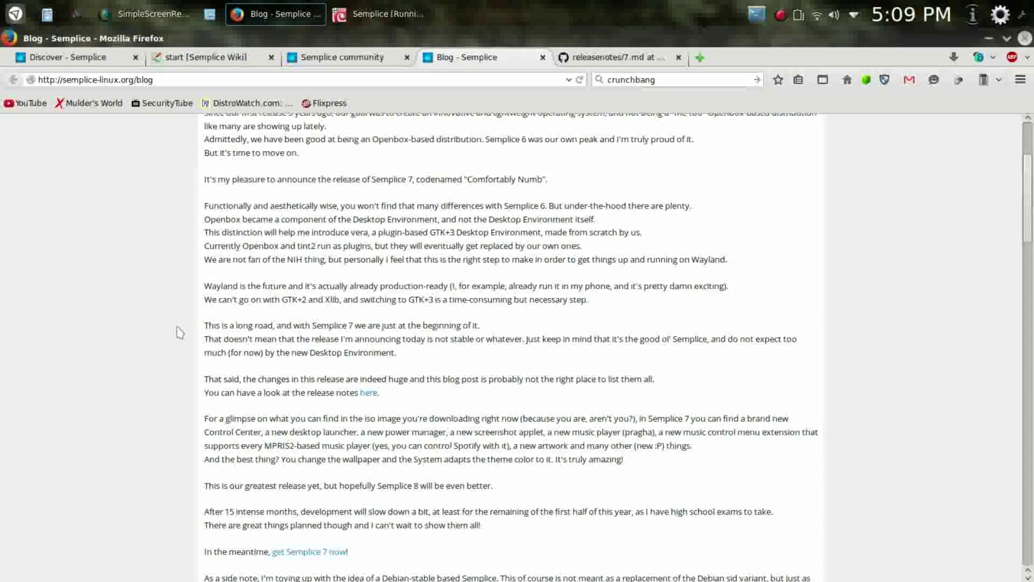
pyautogui.scroll(1, 180, 332)
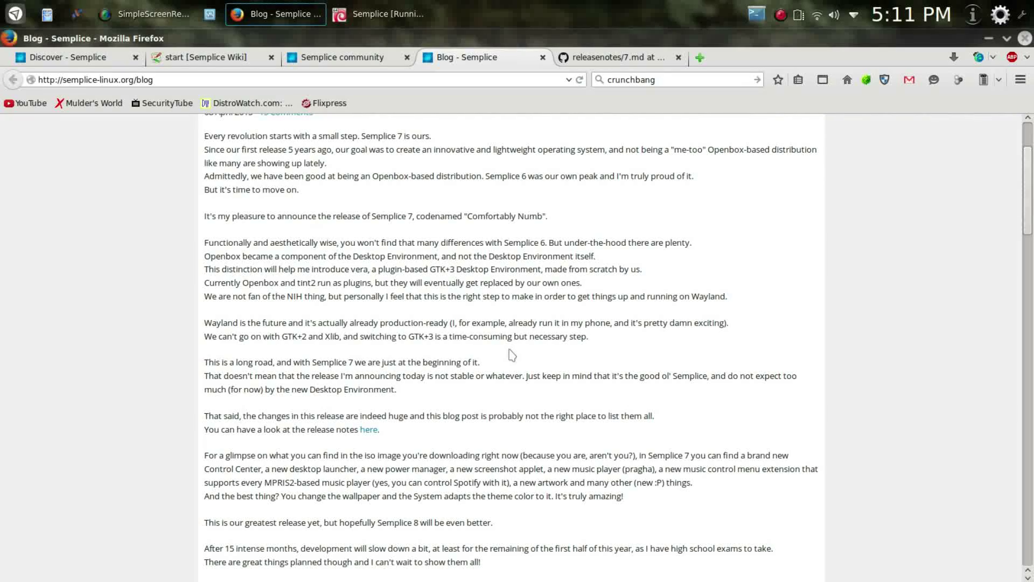
pyautogui.scroll(-5, 511, 355)
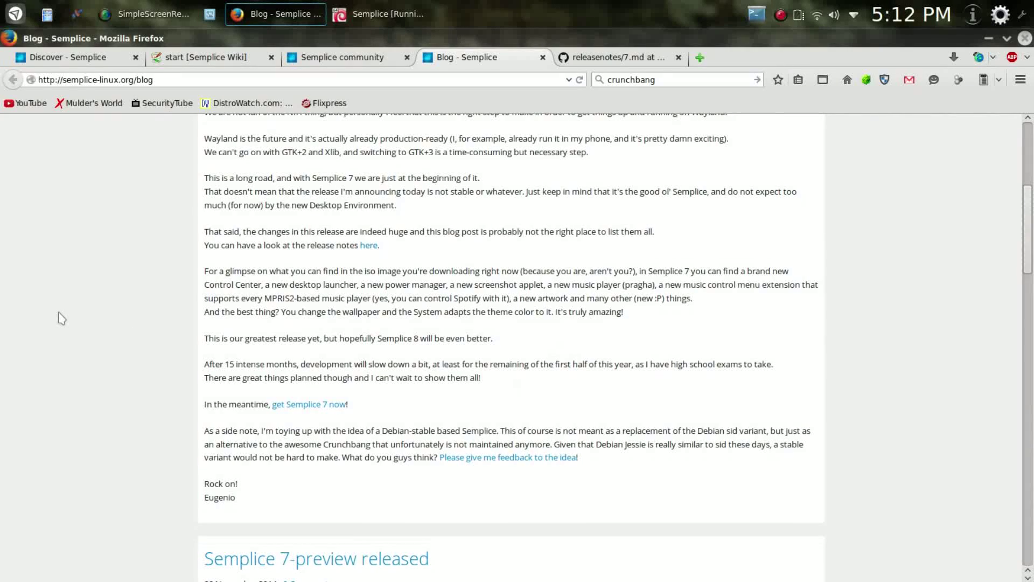
pyautogui.scroll(6, 61, 319)
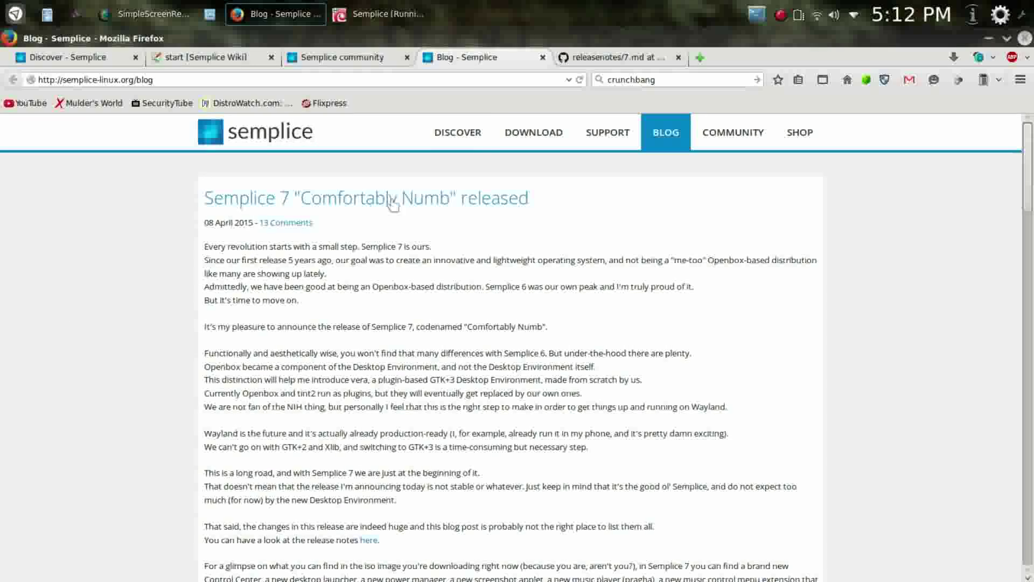
# Scroll through the Semplice 7 release notes (releasenotes/7.md) on GitHub
pyautogui.click(598, 59)
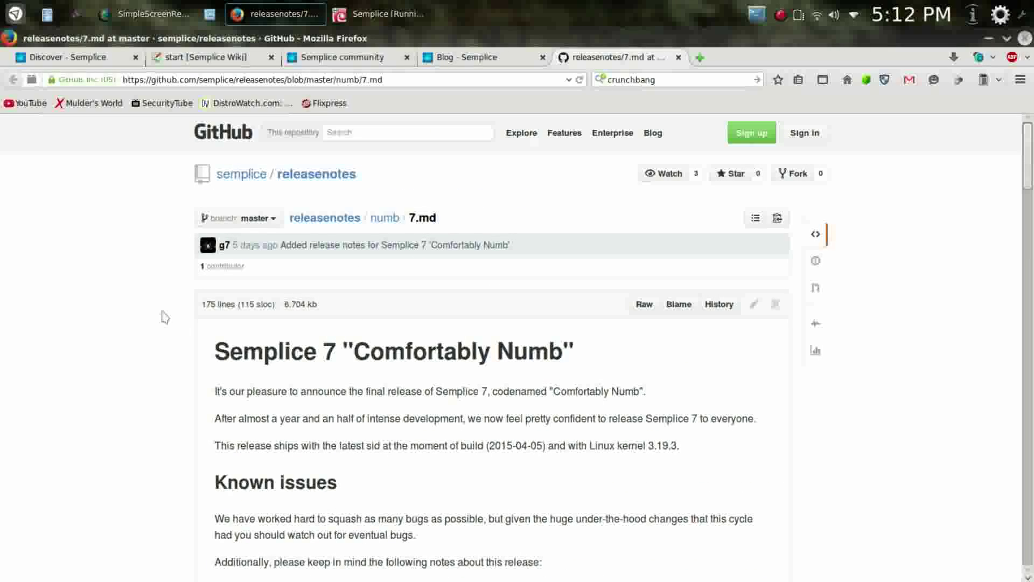
pyautogui.scroll(-7, 166, 317)
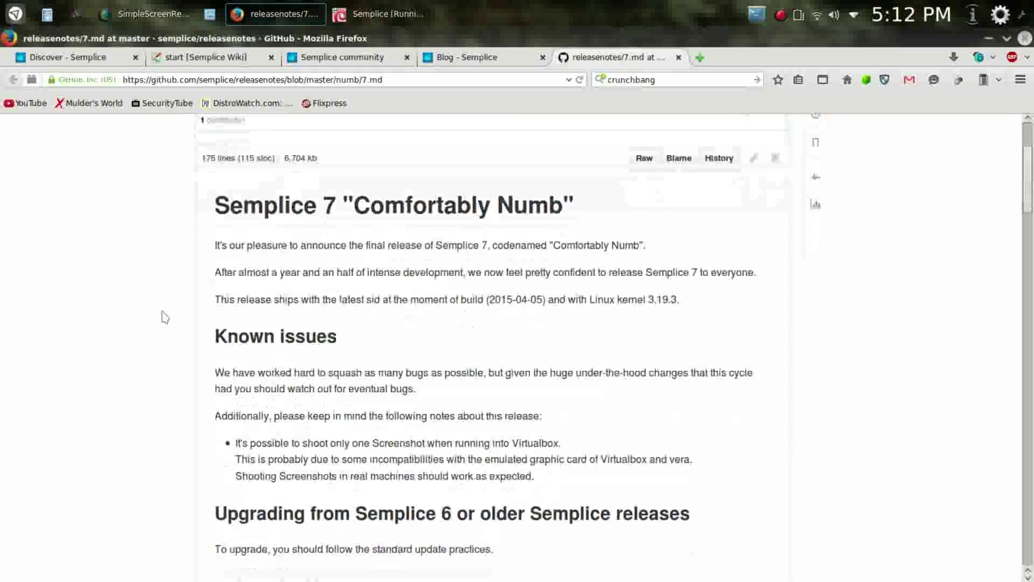
pyautogui.scroll(7, 161, 313)
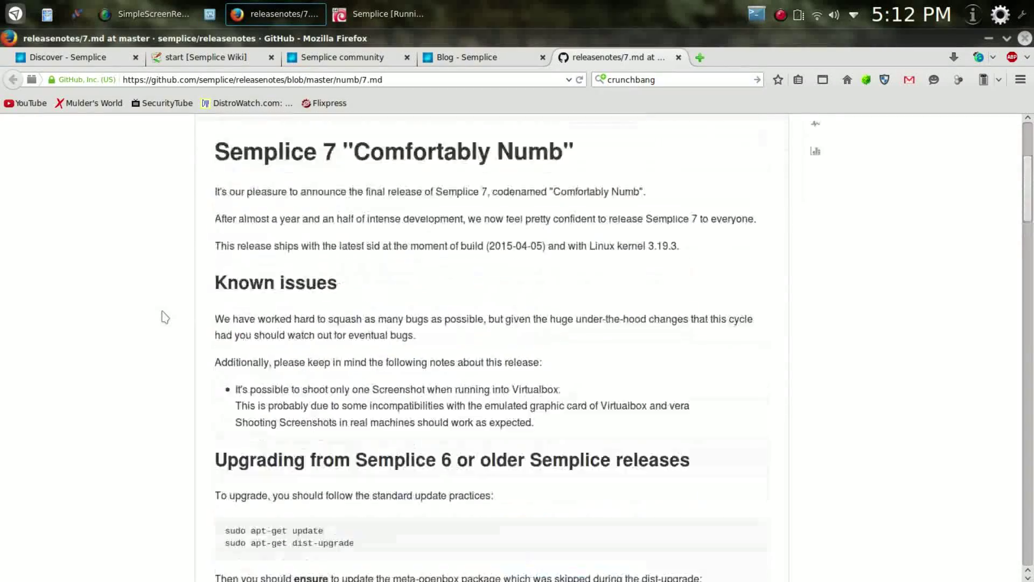
# Go back to the Semplice Discover page and scroll its Simple, Fast, Elegant overview
pyautogui.click(77, 60)
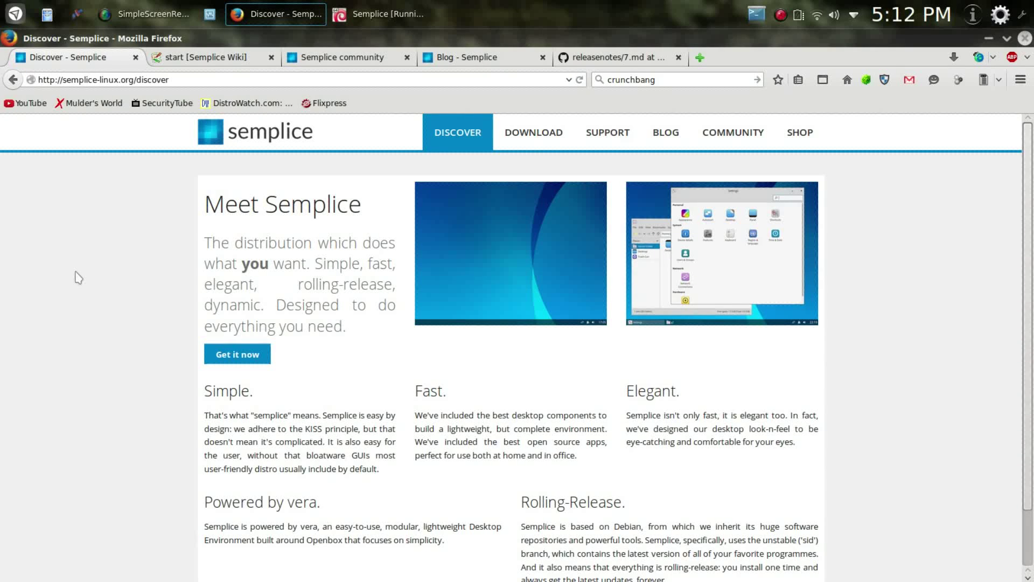
pyautogui.scroll(-3, 78, 278)
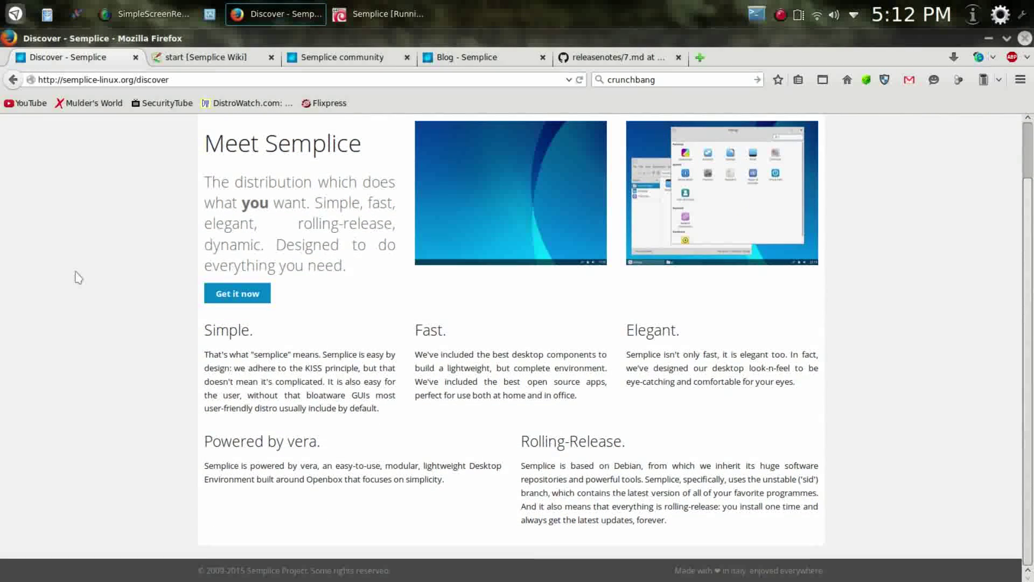
pyautogui.scroll(3, 78, 278)
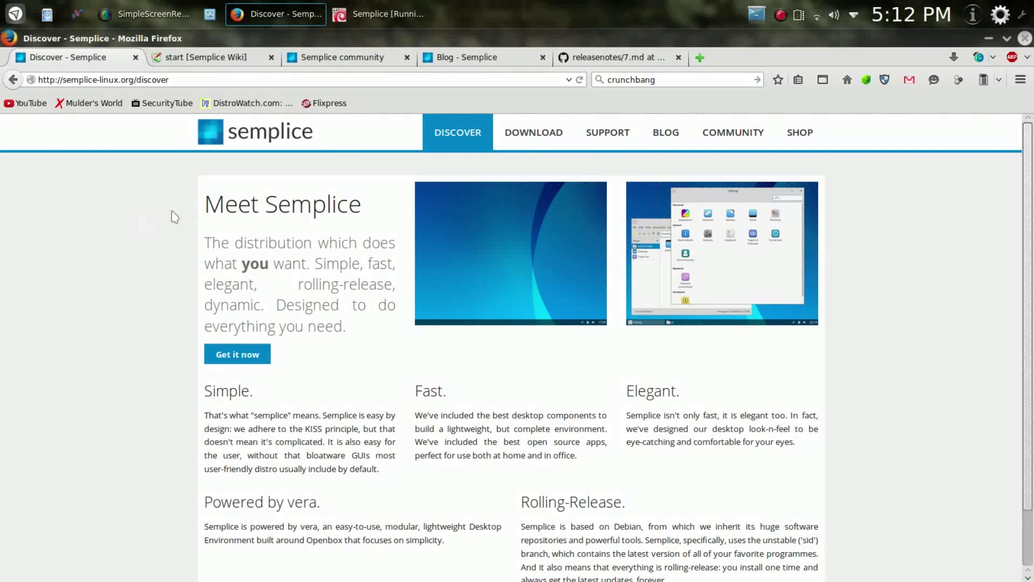
# Switch to the running Semplice VM and log in with the account password
pyautogui.click(370, 14)
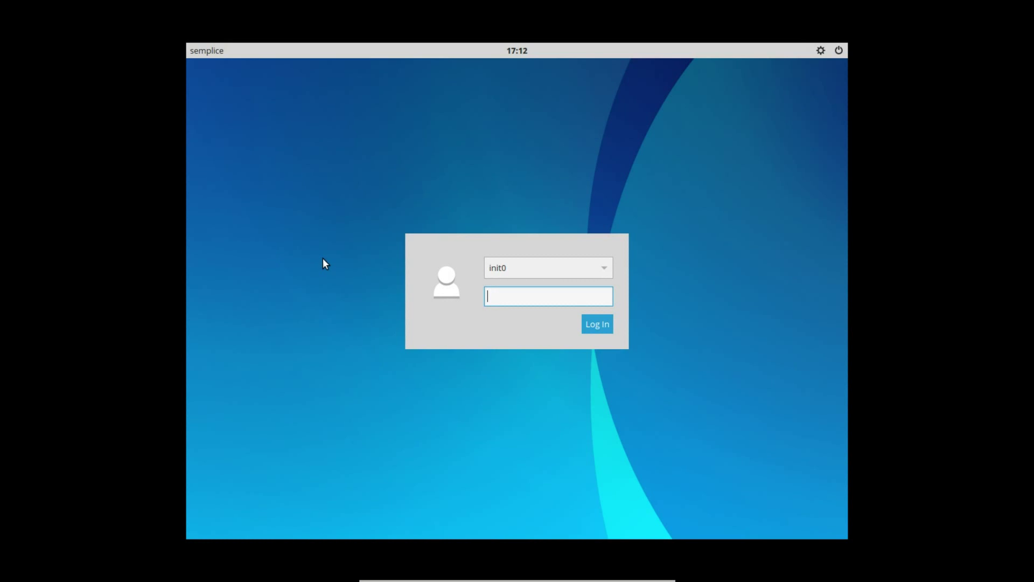
pyautogui.write('********')
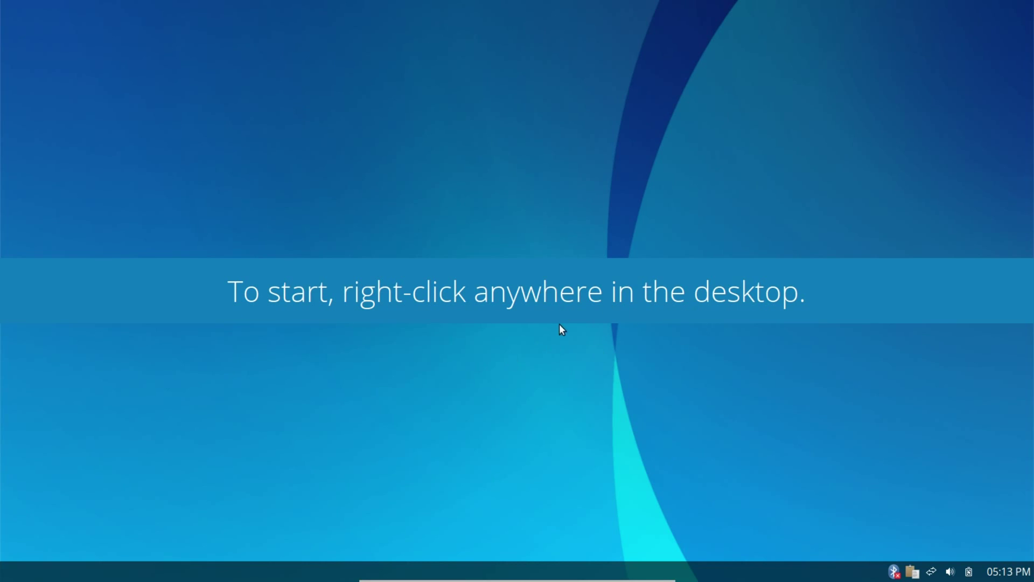
# Work through the tutorial: open and close the desktop menu, search 'fire' in the launcher, then hide it
pyautogui.rightClick(545, 156)
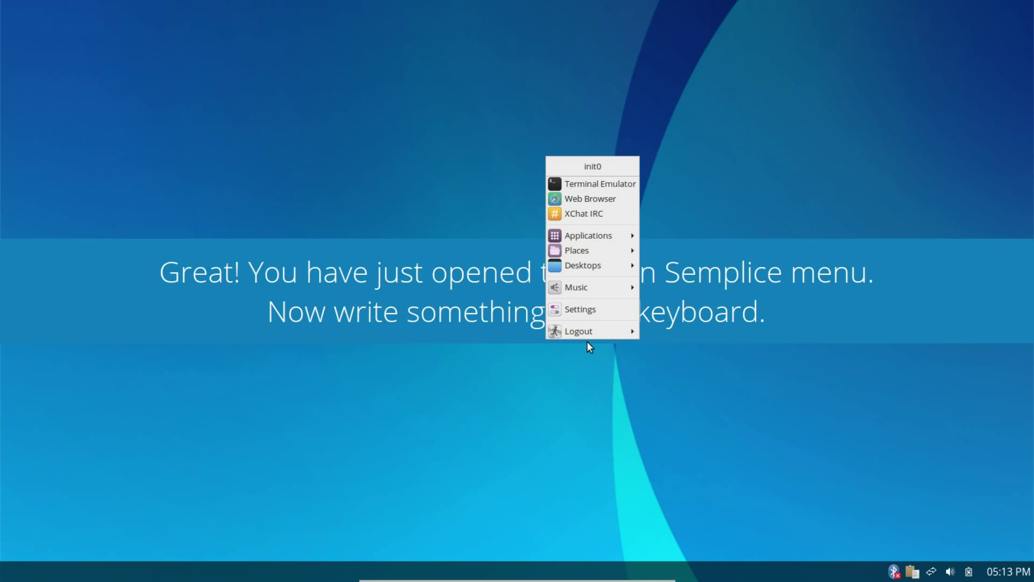
pyautogui.click(484, 366)
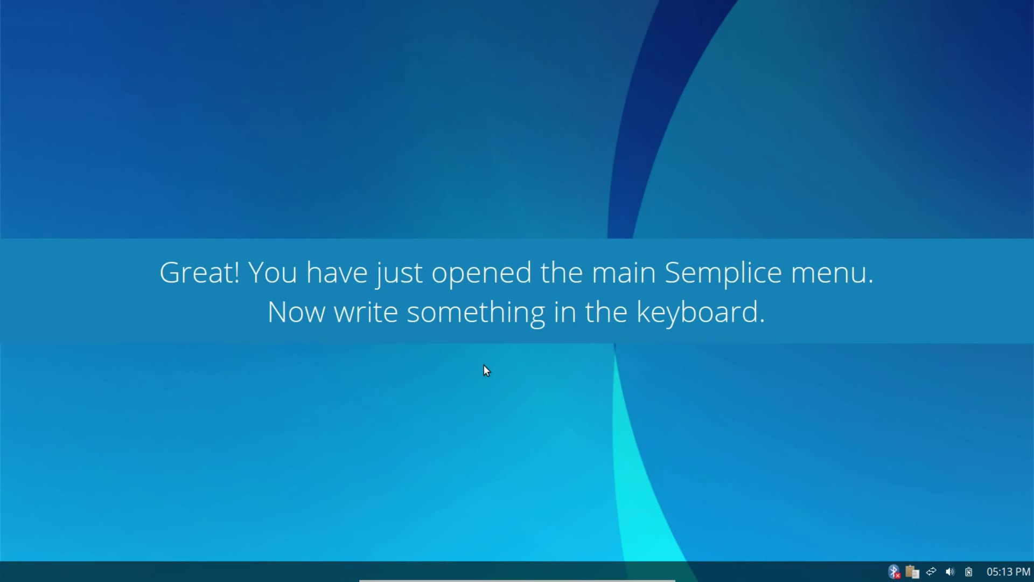
pyautogui.write('fire')
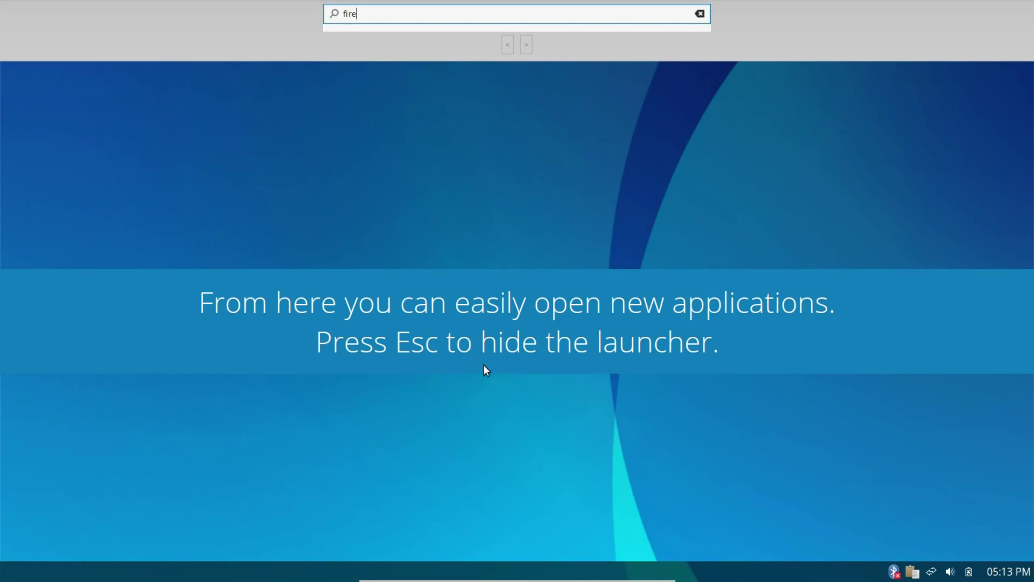
pyautogui.press('BackSpace')
pyautogui.press('BackSpace')
pyautogui.press('BackSpace')
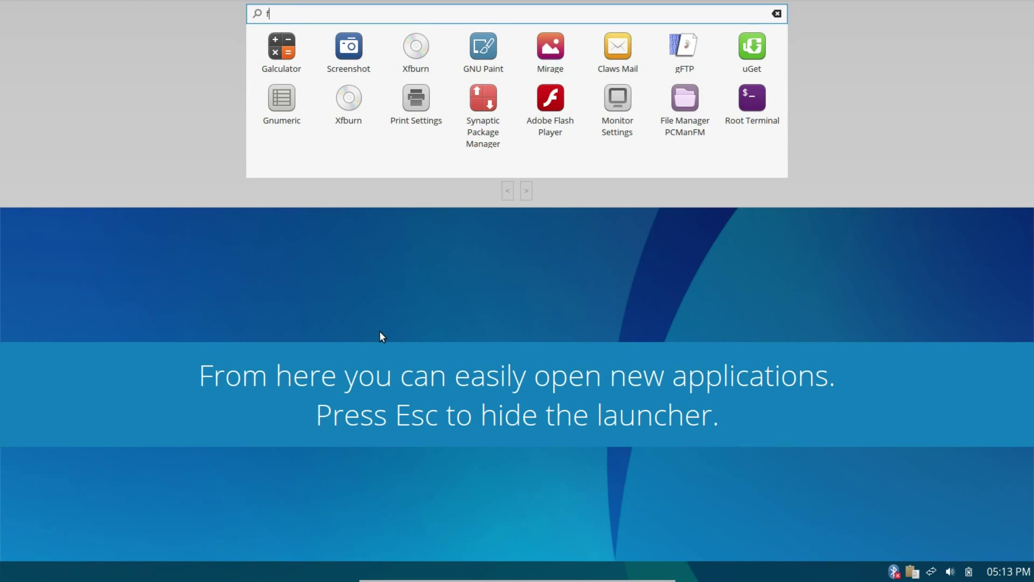
pyautogui.press('Escape')
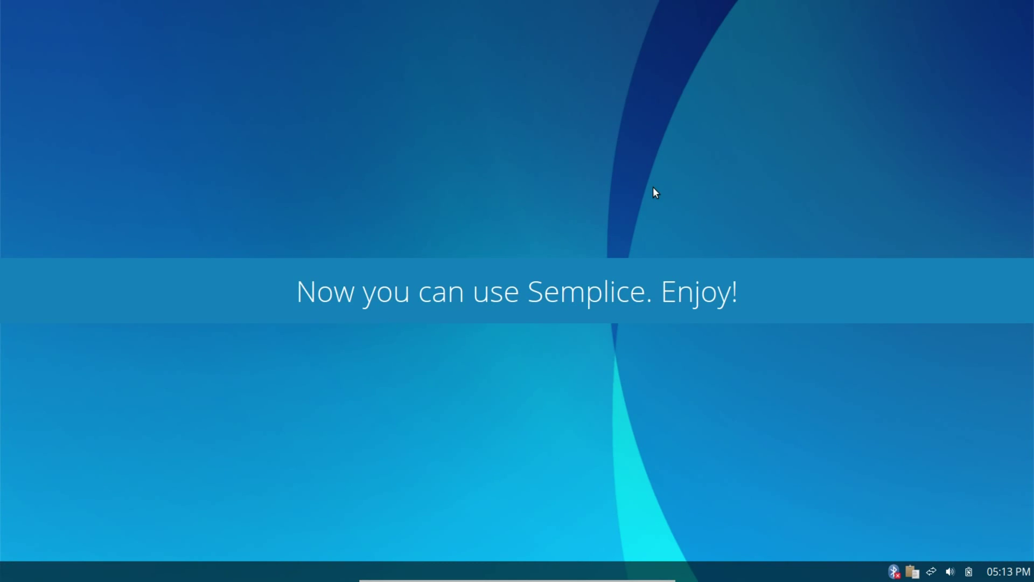
# Open the desktop root menu and dismiss it to clear the tutorial message
pyautogui.rightClick(680, 382)
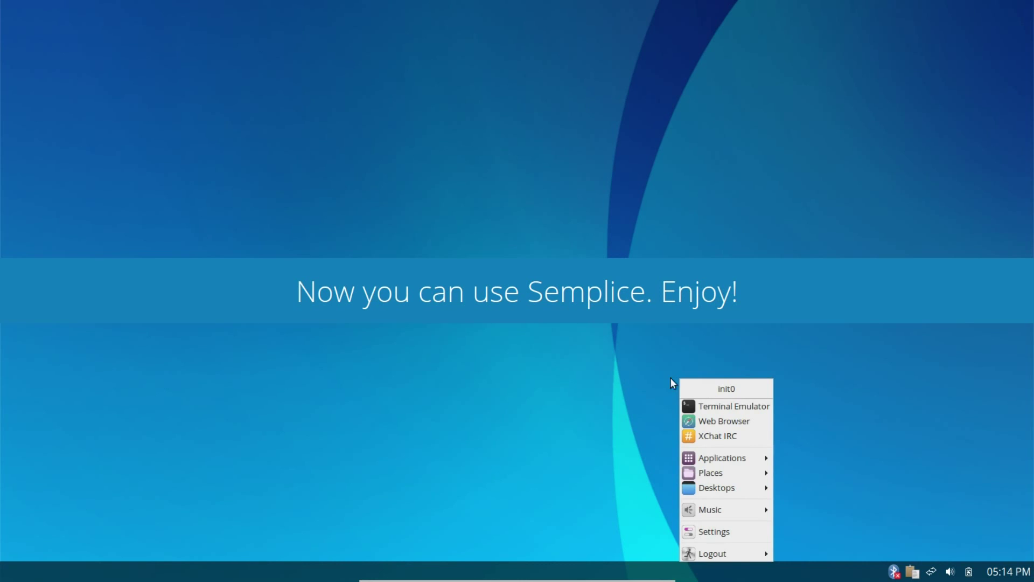
pyautogui.click(551, 361)
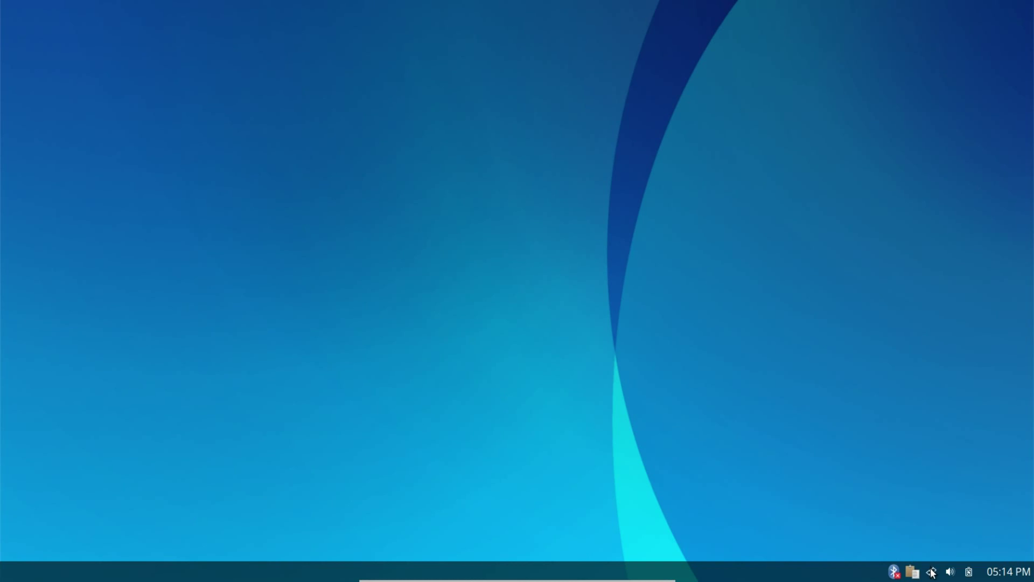
pyautogui.click(932, 571)
pyautogui.click(1000, 508)
pyautogui.click(950, 572)
pyautogui.click(1007, 574)
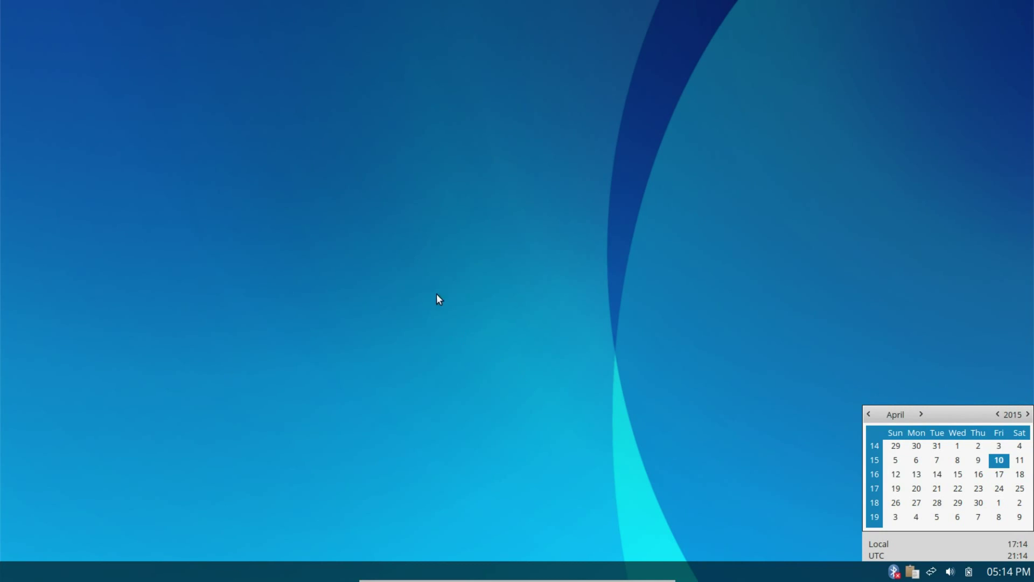
pyautogui.click(1007, 573)
pyautogui.rightClick(352, 94)
pyautogui.click(352, 94)
pyautogui.rightClick(352, 94)
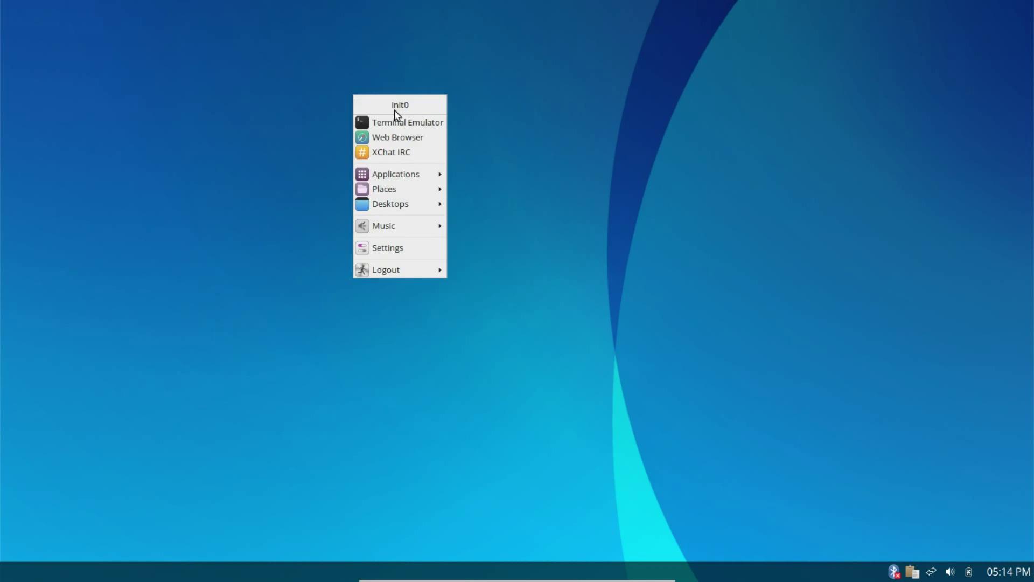
# Launch ROXTerm from the root menu, check its Help menu, then close it and confirm the warning
pyautogui.click(400, 125)
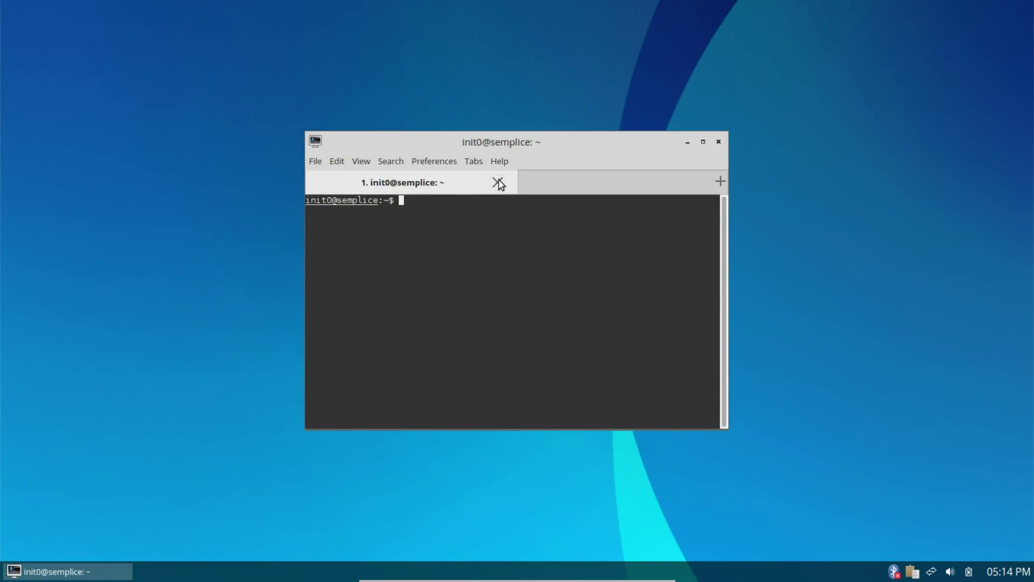
pyautogui.click(510, 165)
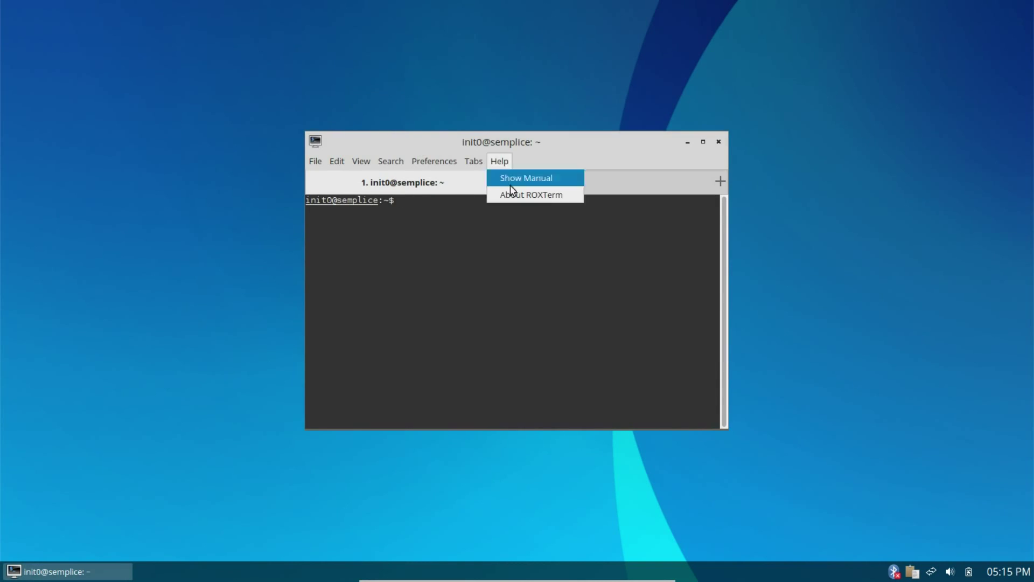
pyautogui.click(718, 145)
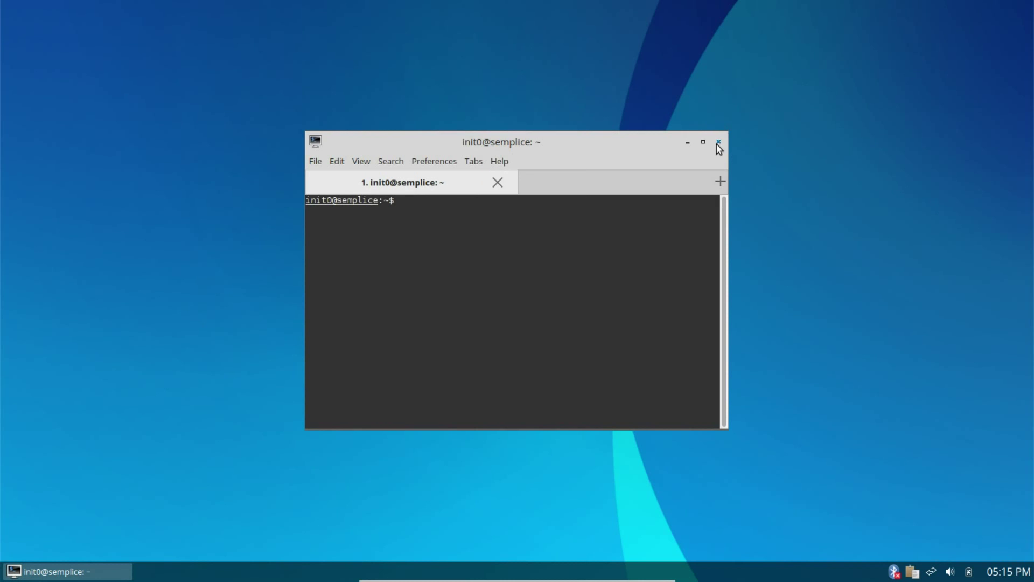
pyautogui.click(718, 144)
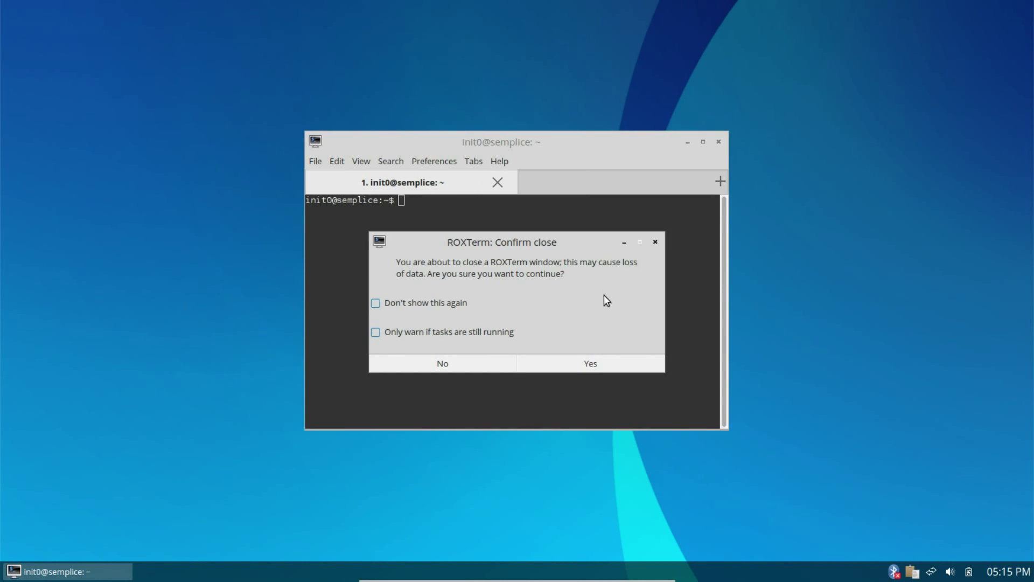
pyautogui.click(577, 366)
# Start Iceweasel via Web Browser in the desktop root menu
pyautogui.rightClick(200, 138)
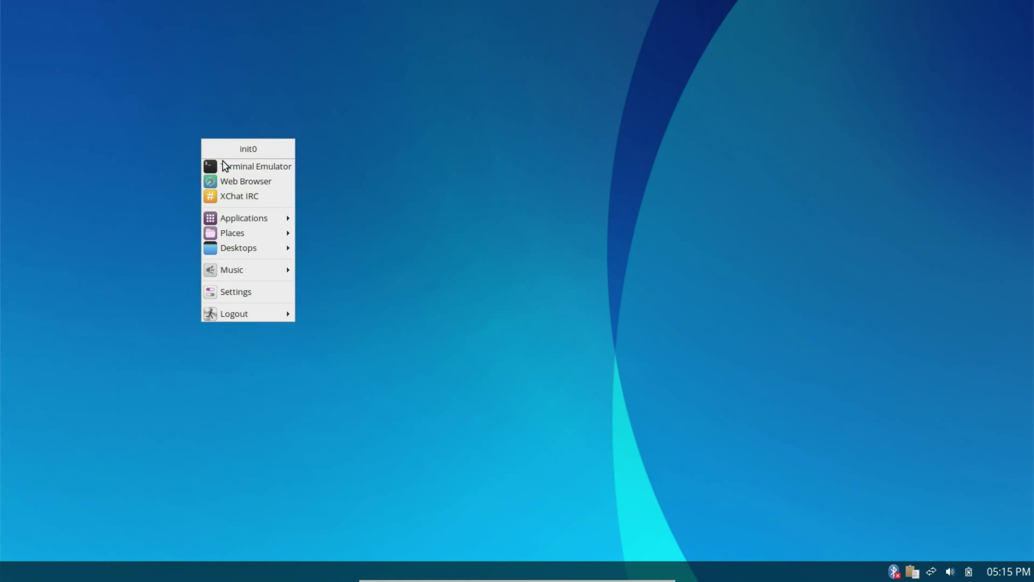
pyautogui.click(227, 181)
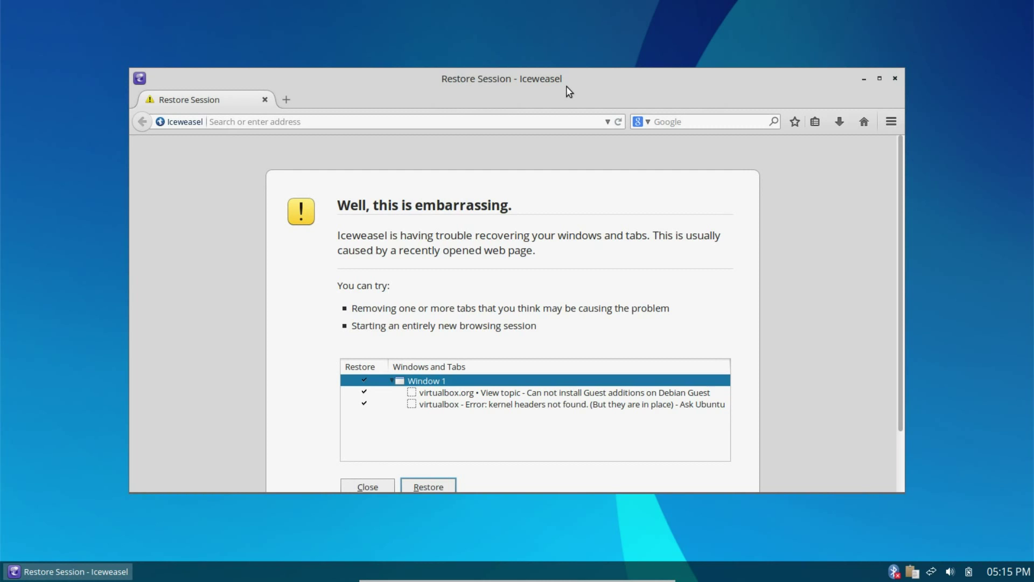
# Close Iceweasel and launch Disks from Applications > Accessories in the desktop menu
pyautogui.click(895, 78)
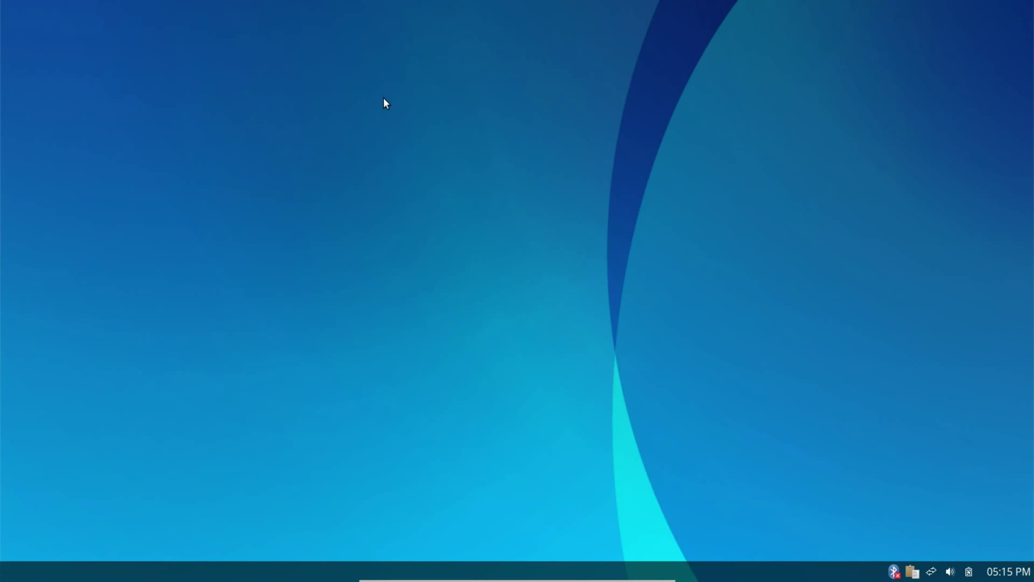
pyautogui.rightClick(384, 99)
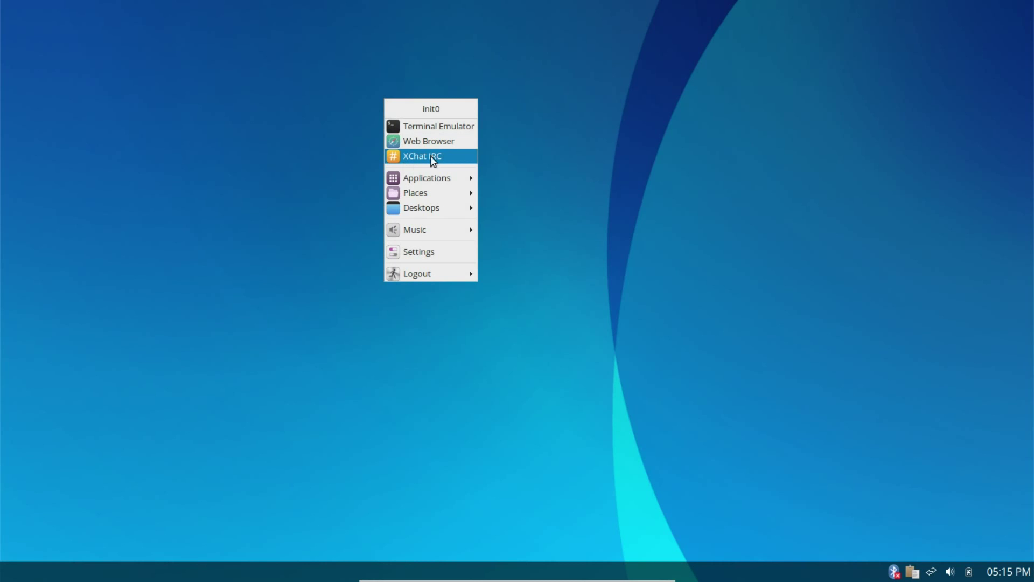
pyautogui.moveTo(453, 178)
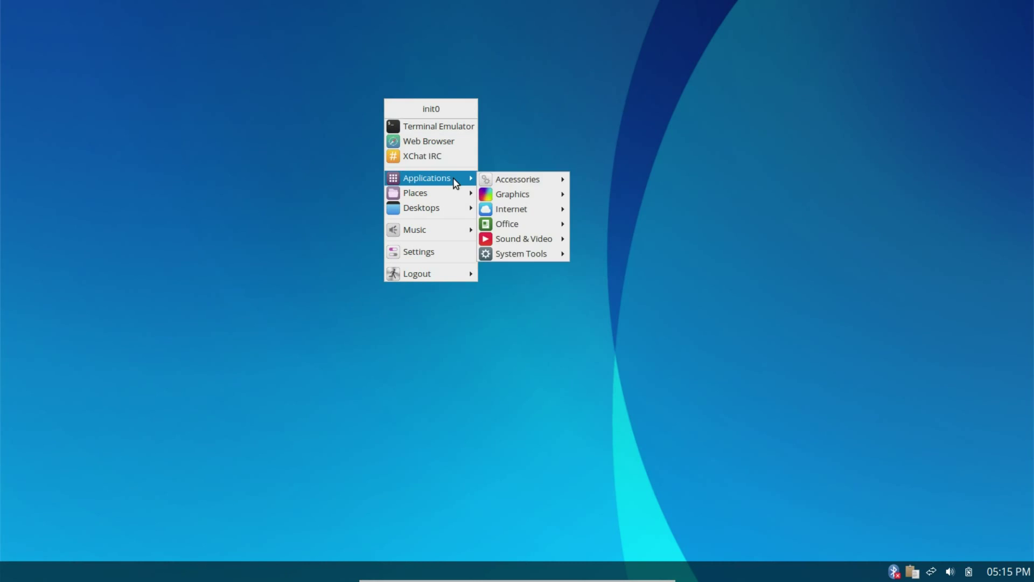
pyautogui.moveTo(500, 179)
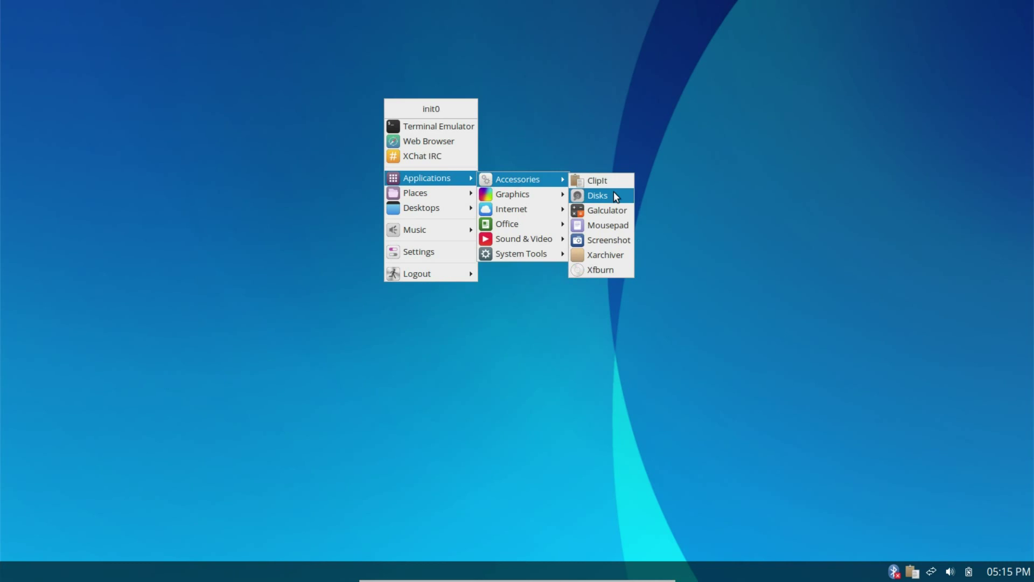
pyautogui.click(598, 195)
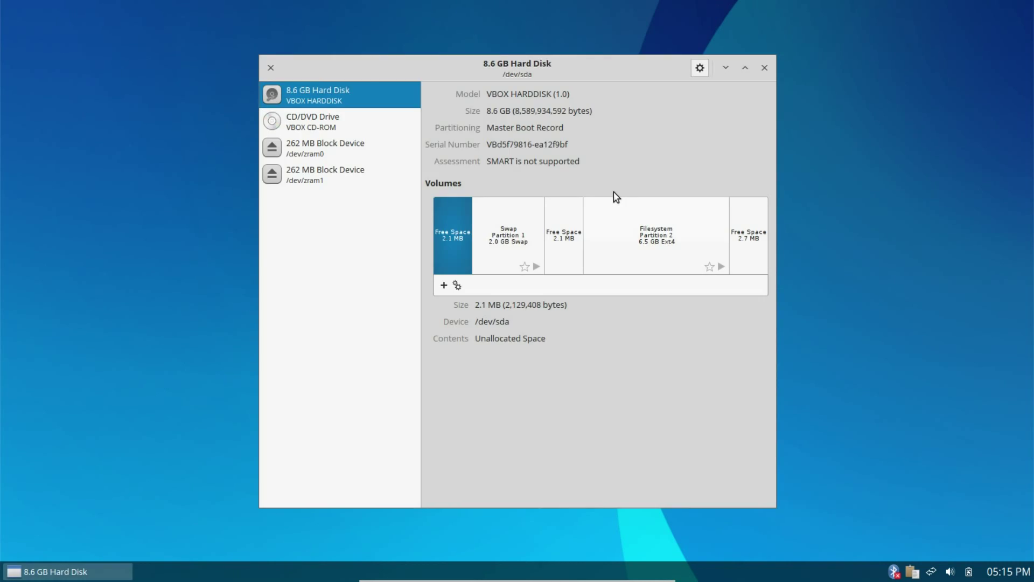
# Inspect the CD/DVD drive, zram0 and zram1, then return to the 8.6 GB hard disk
pyautogui.click(329, 124)
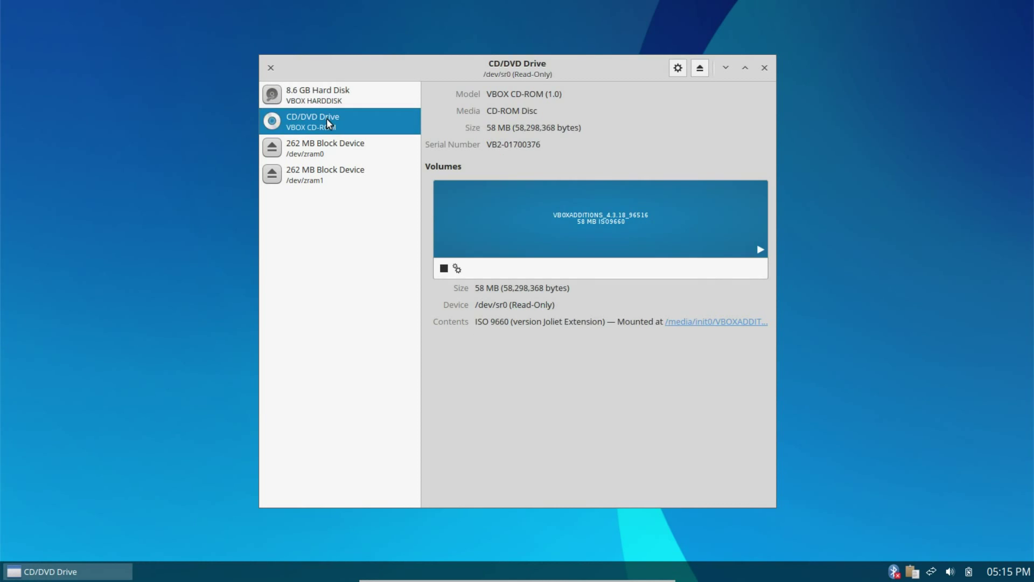
pyautogui.click(329, 150)
pyautogui.click(331, 186)
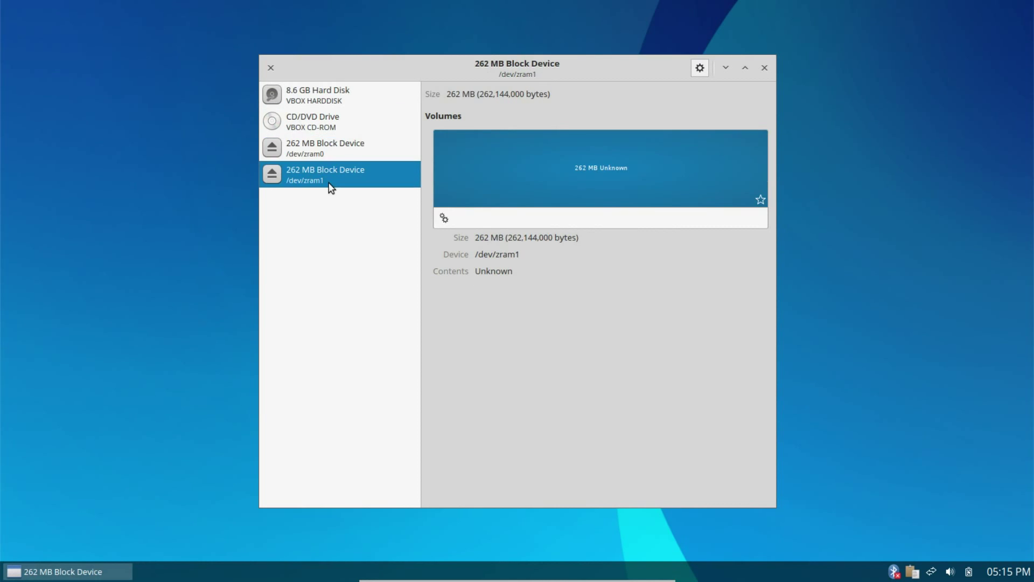
pyautogui.click(331, 102)
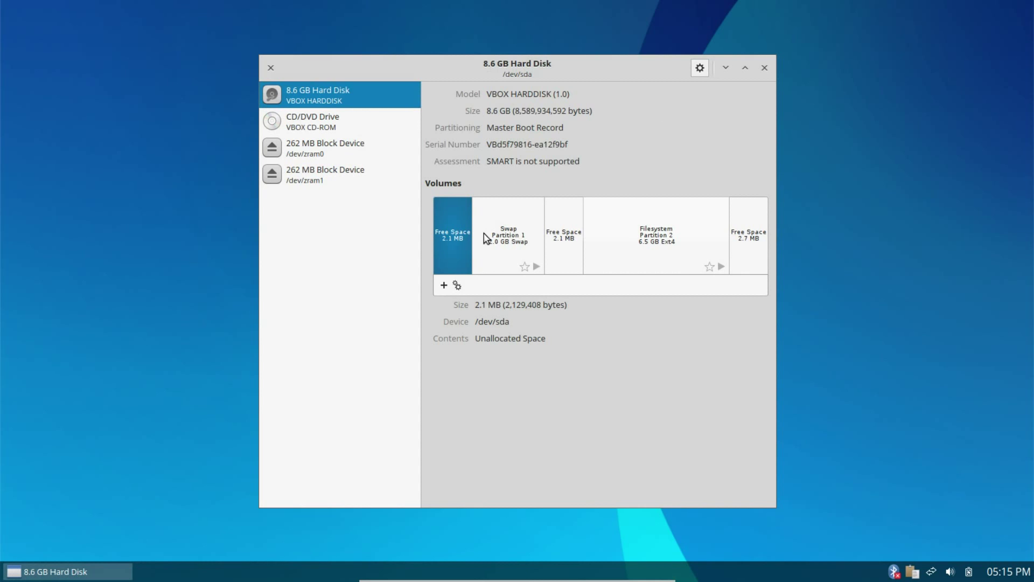
# Close Disks and browse the desktop menu's Applications categories, ending on the Internet programs
pyautogui.click(765, 69)
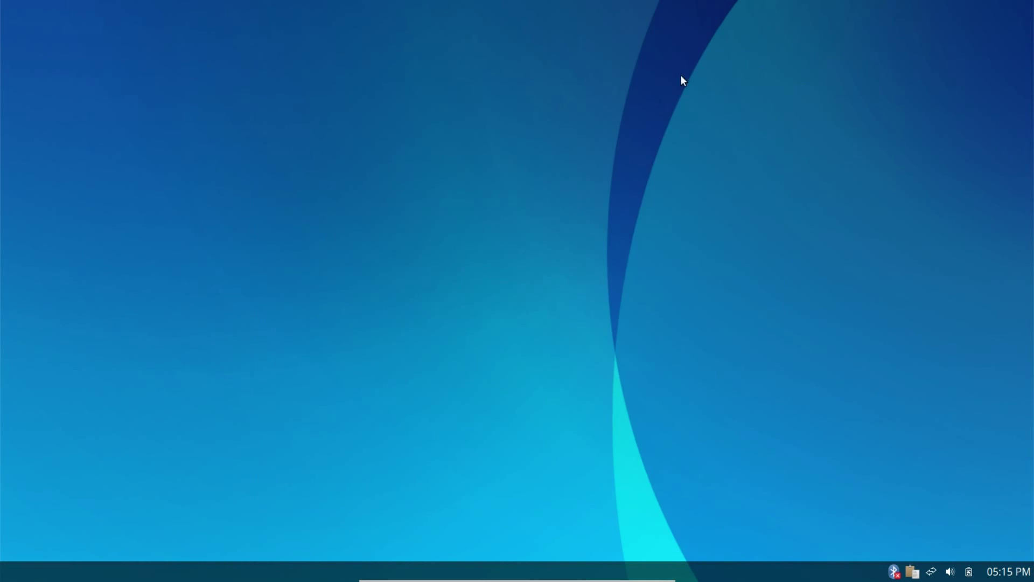
pyautogui.rightClick(440, 89)
pyautogui.moveTo(483, 171)
pyautogui.moveTo(590, 170)
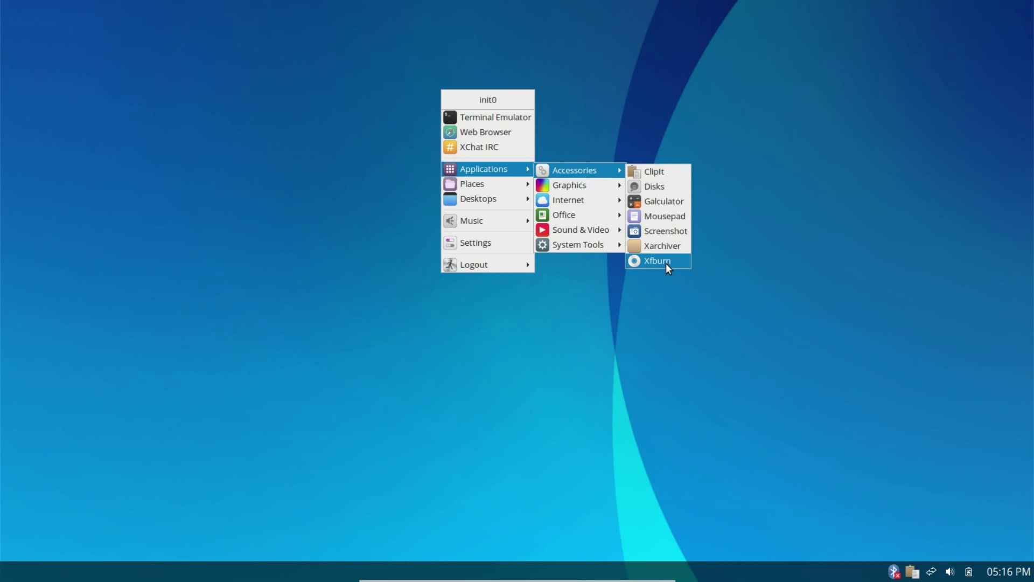
pyautogui.moveTo(616, 188)
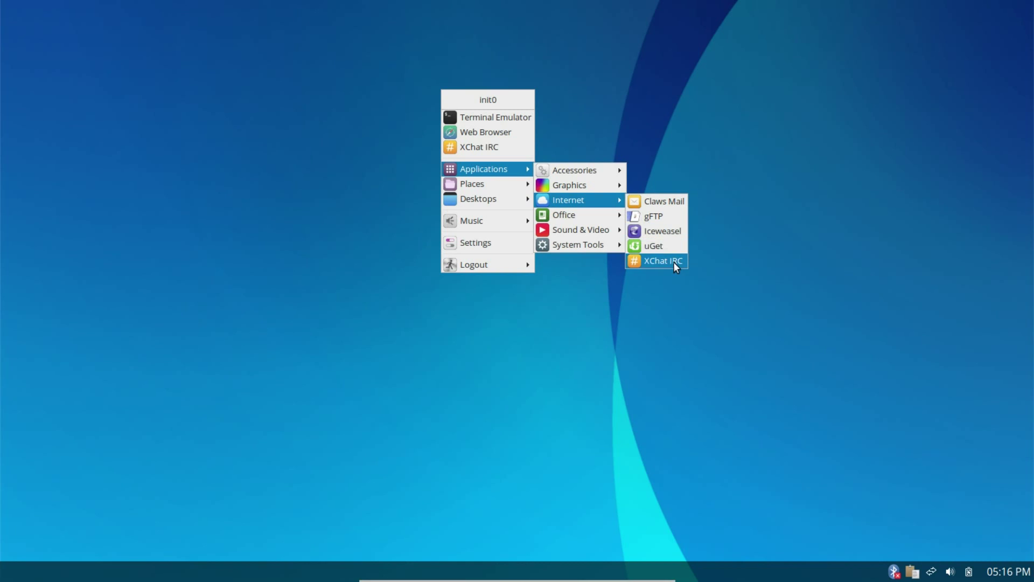
# Browse Sound & Video, then System Tools: Administration, Preferences, PCManFM, Root Terminal, ROXTerm and Task Manager
pyautogui.moveTo(572, 218)
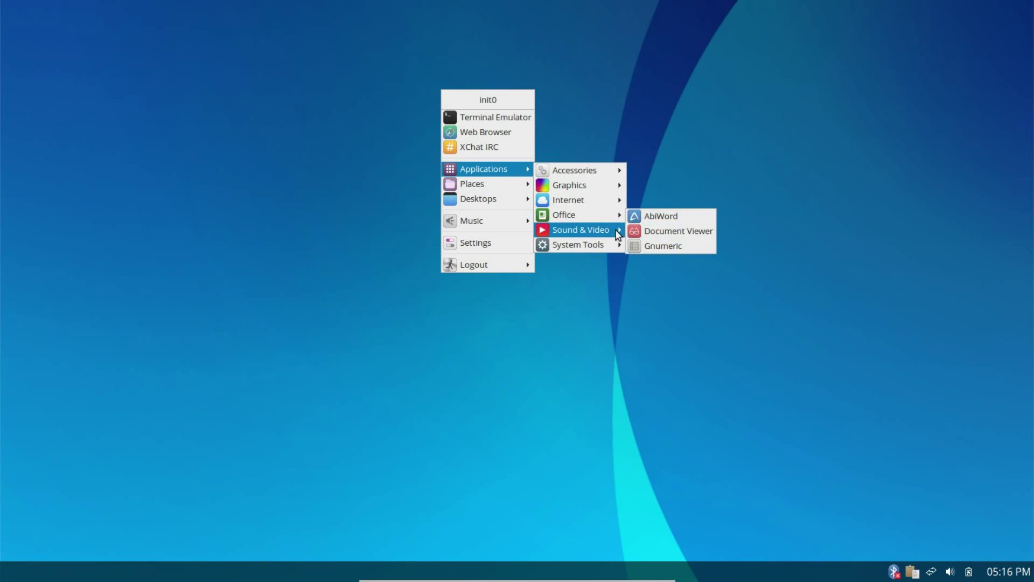
pyautogui.moveTo(601, 236)
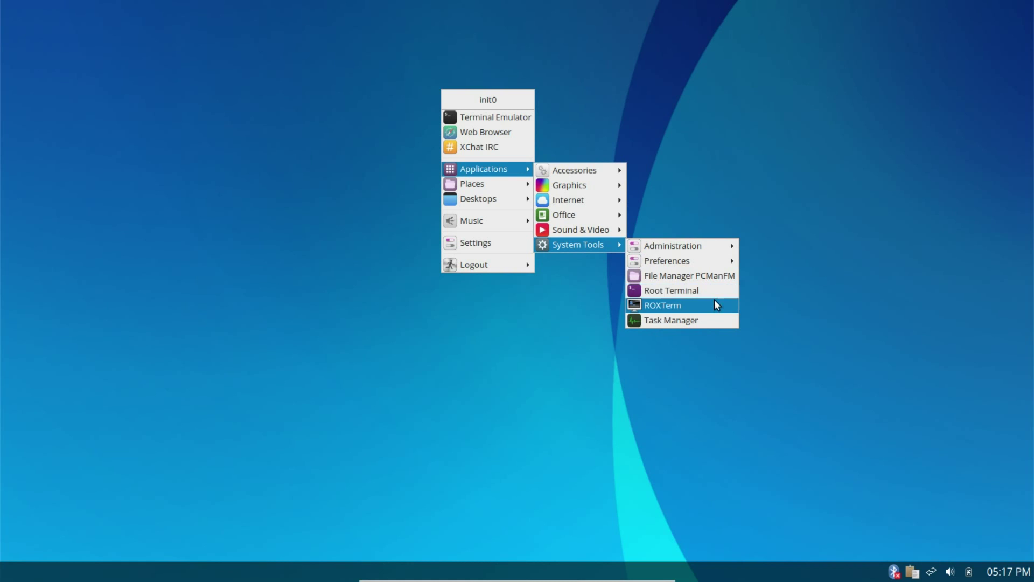
# Launch LXTask Task Manager to view running processes and the 262 MB of 2005 MB memory use
pyautogui.click(713, 320)
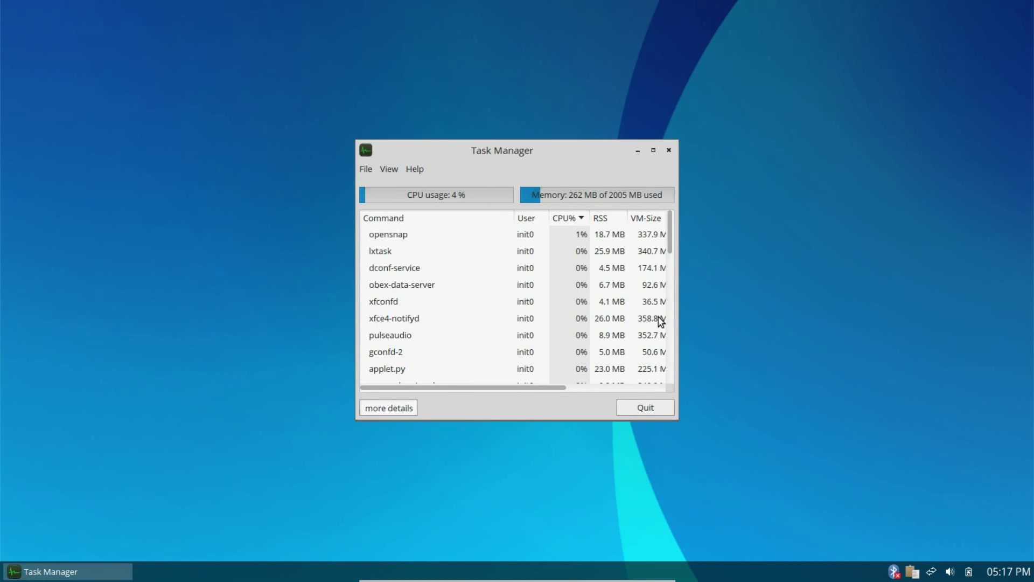
# Quit Task Manager and show Applications > System Tools > Preferences in the desktop menu
pyautogui.click(645, 408)
pyautogui.rightClick(402, 158)
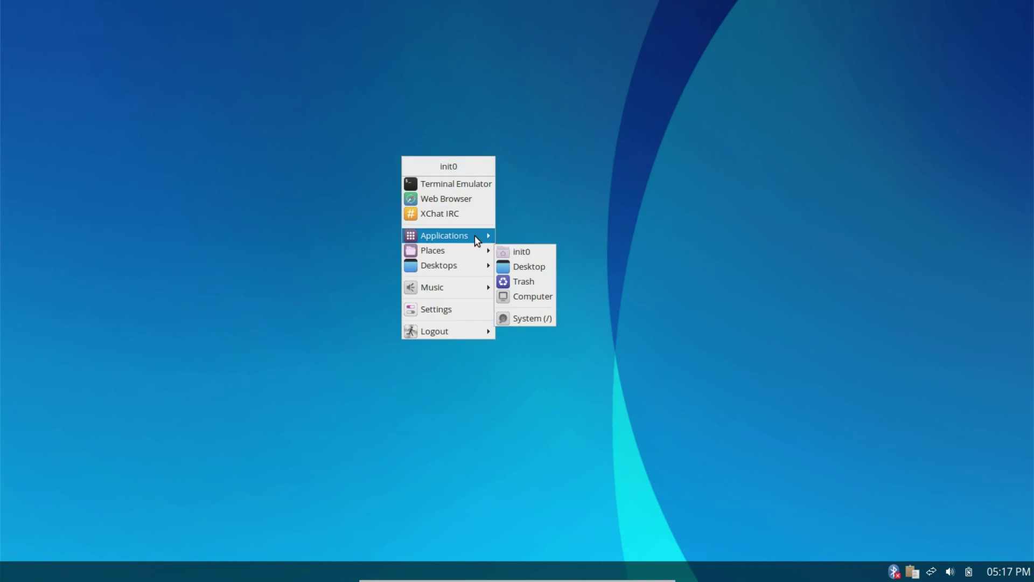
pyautogui.moveTo(474, 235)
pyautogui.moveTo(537, 309)
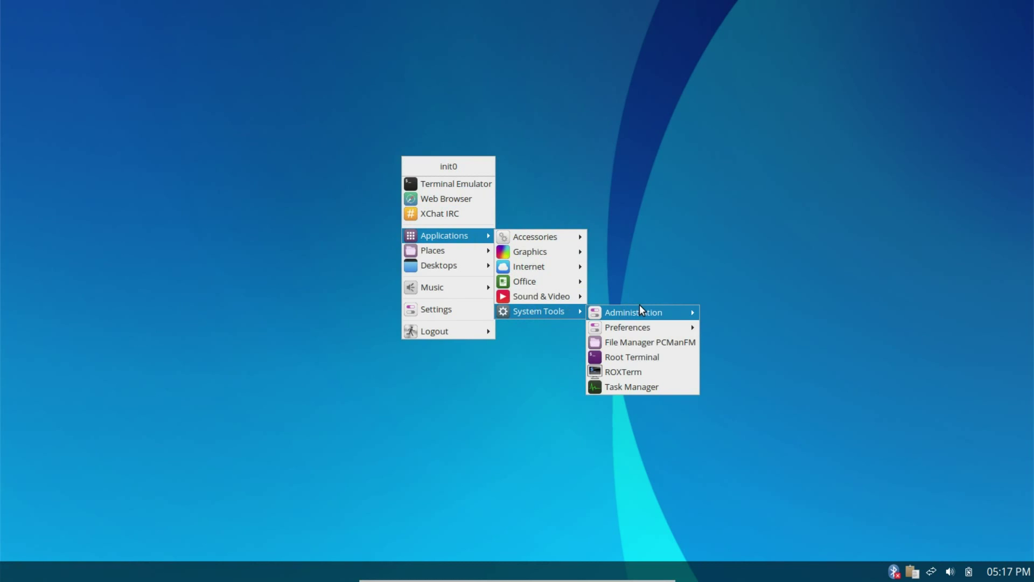
pyautogui.moveTo(640, 307)
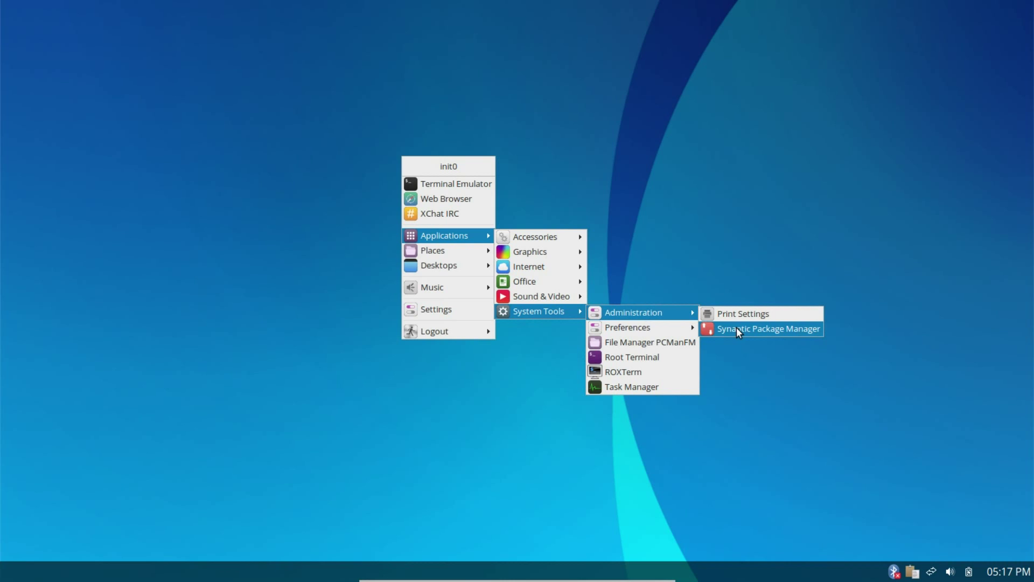
pyautogui.moveTo(663, 326)
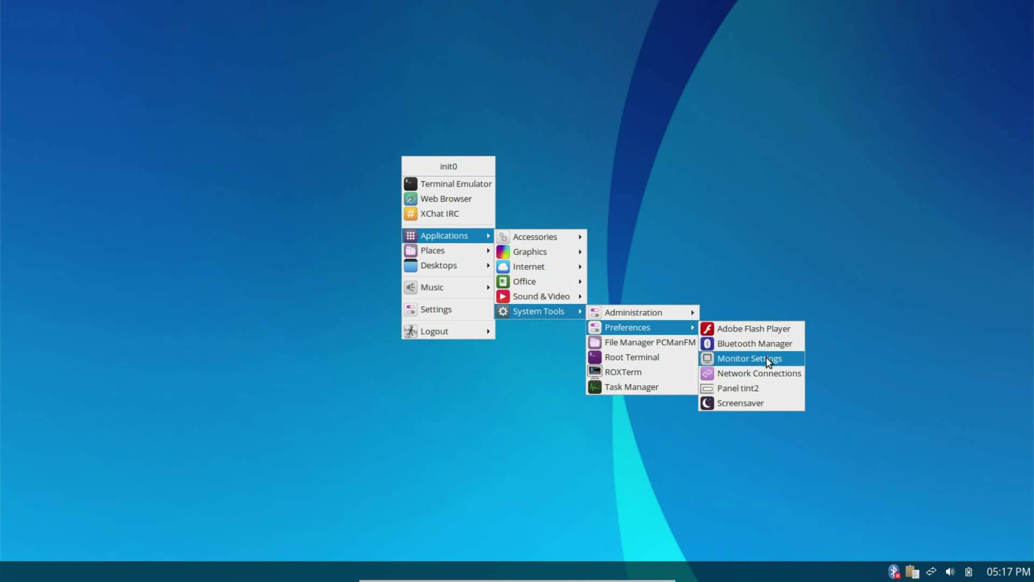
# Launch tint2conf Panel theming, apply the 'default' panel theme, and move the window up-left
pyautogui.click(775, 395)
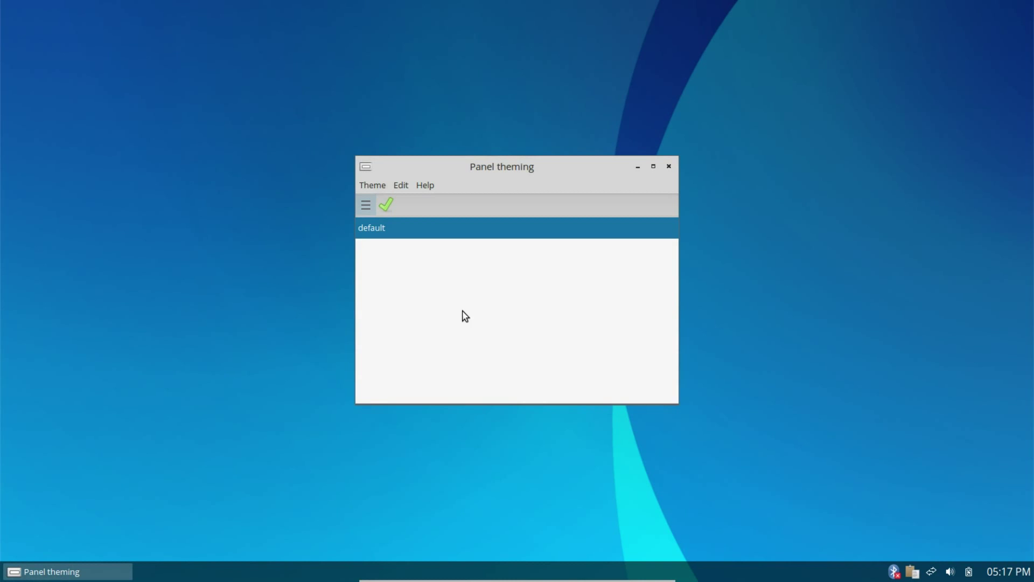
pyautogui.click(373, 186)
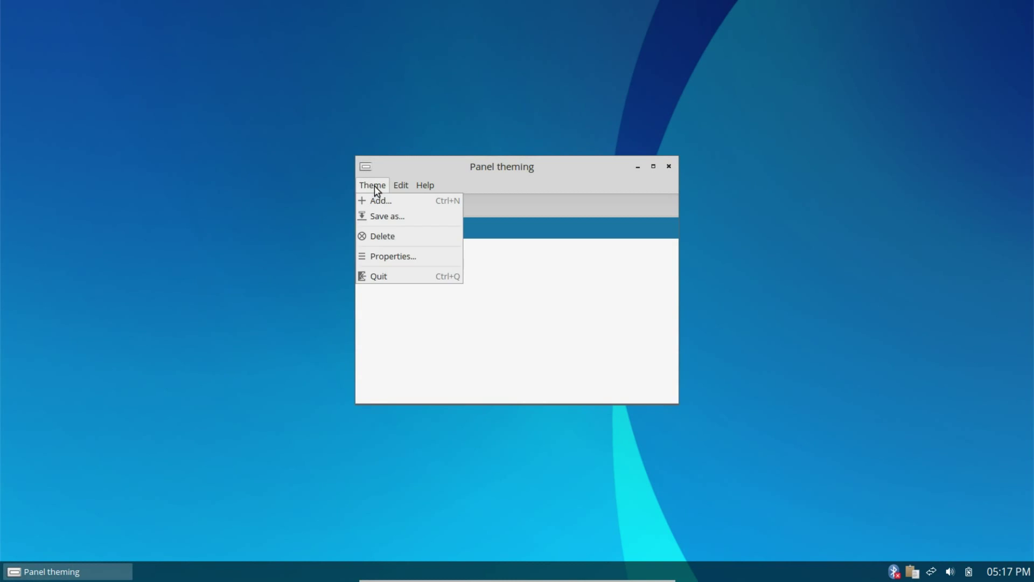
pyautogui.moveTo(425, 185)
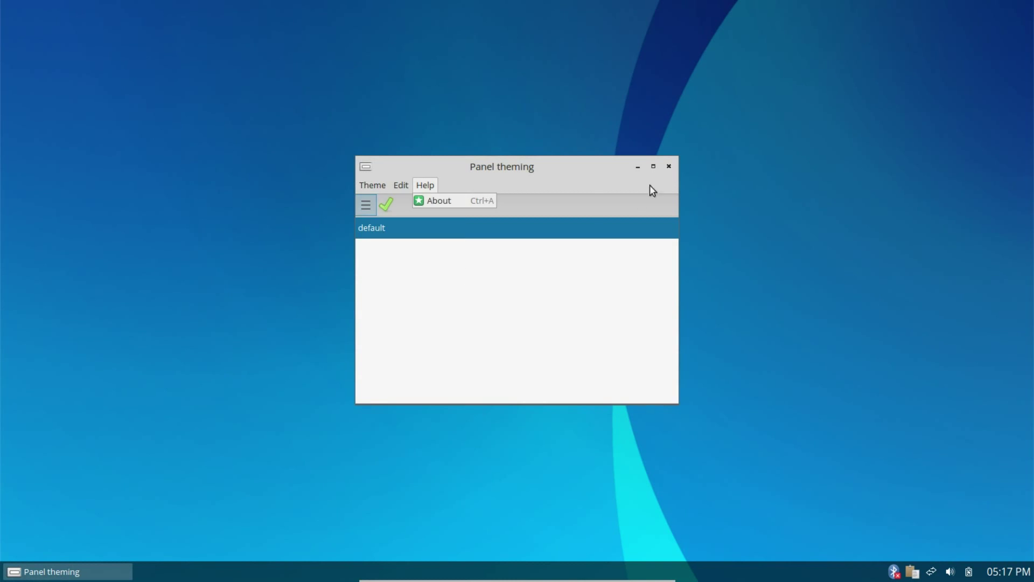
pyautogui.click(590, 272)
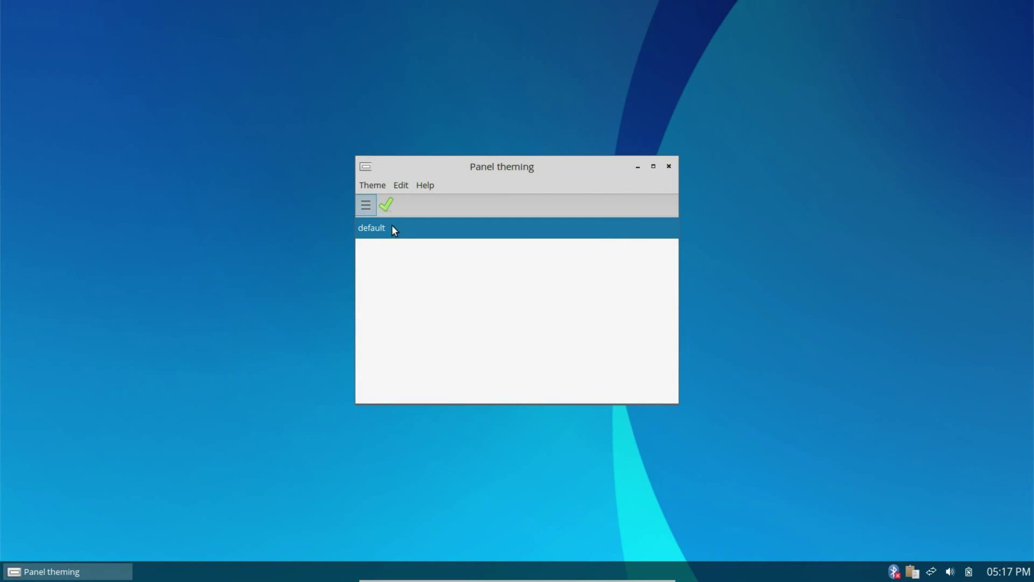
pyautogui.click(388, 207)
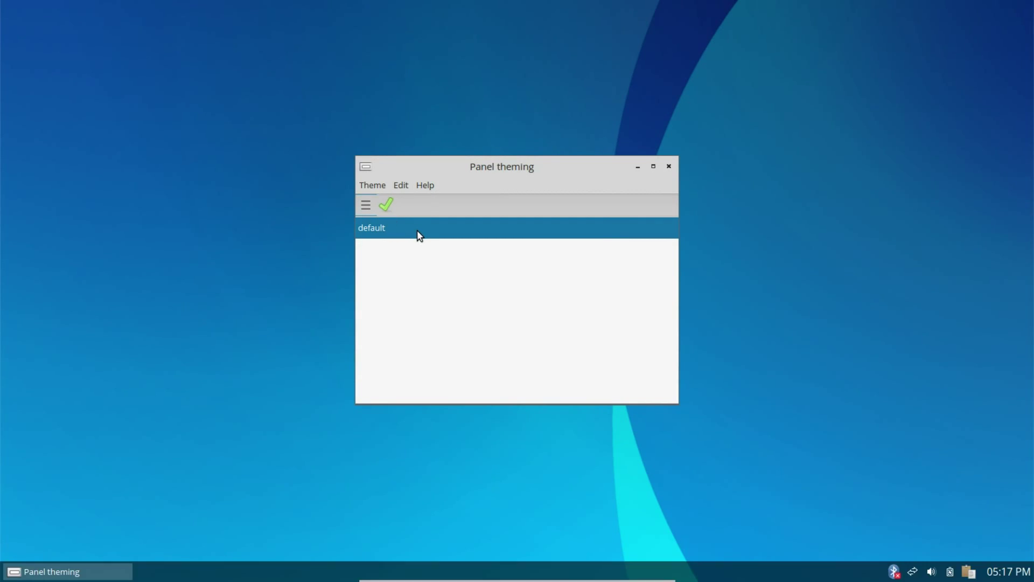
pyautogui.moveTo(519, 167); pyautogui.dragTo(301, 89)
pyautogui.click(217, 106)
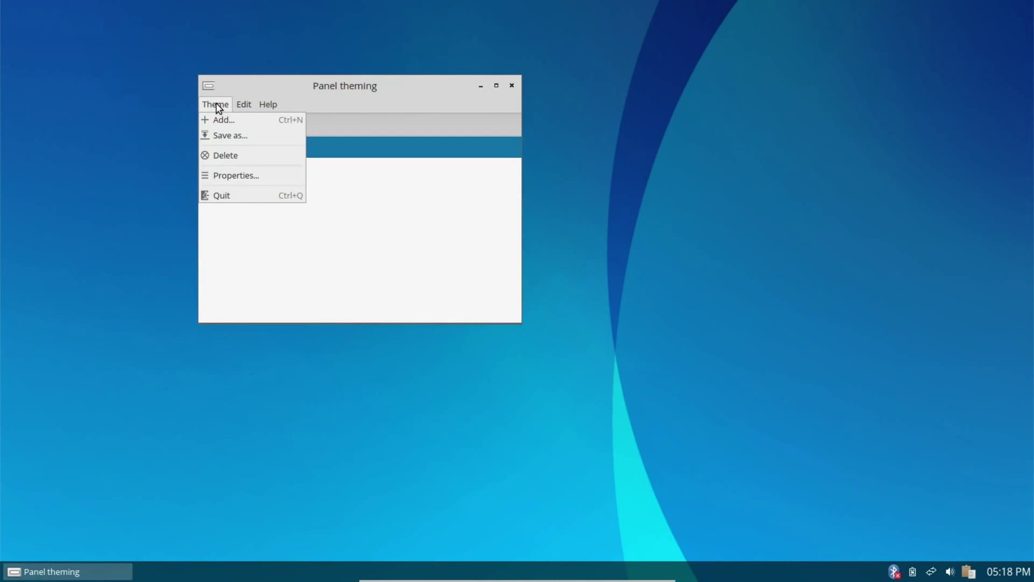
pyautogui.click(222, 182)
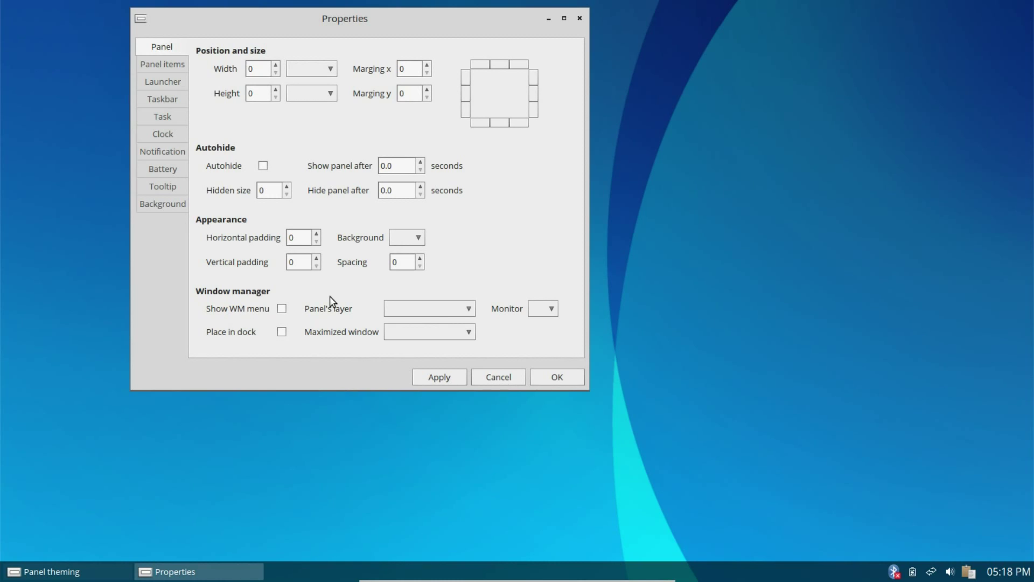
pyautogui.click(263, 166)
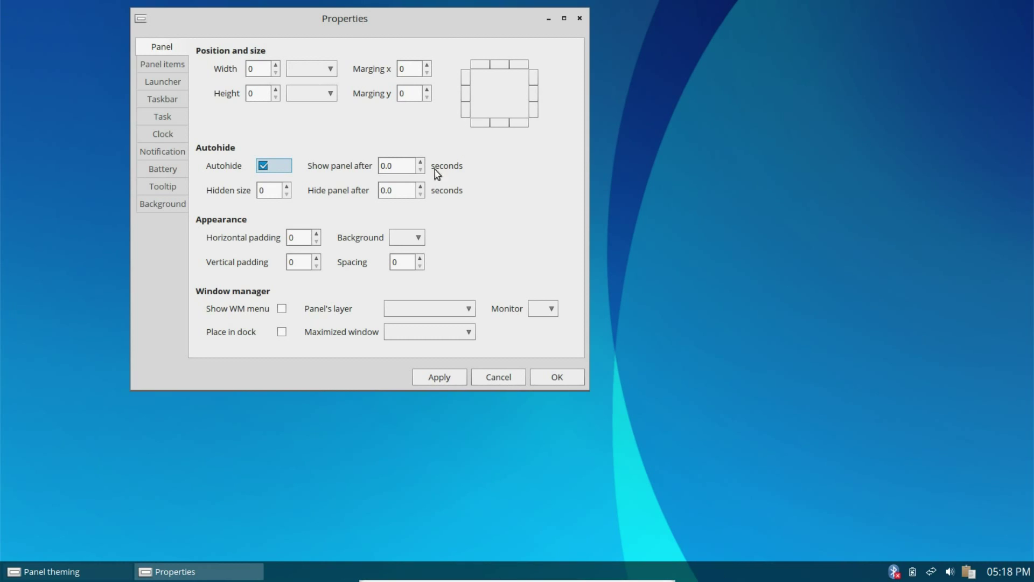
pyautogui.click(501, 377)
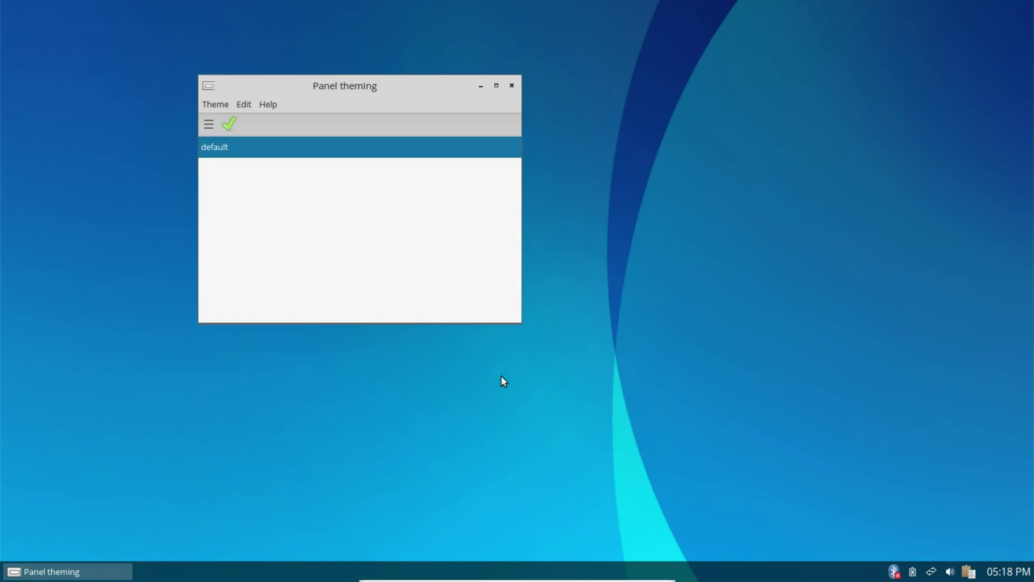
# Close Panel theming, open the /home/init0 folder in PCManFM via Places, then close it
pyautogui.click(511, 85)
pyautogui.rightClick(503, 87)
pyautogui.moveTo(555, 187)
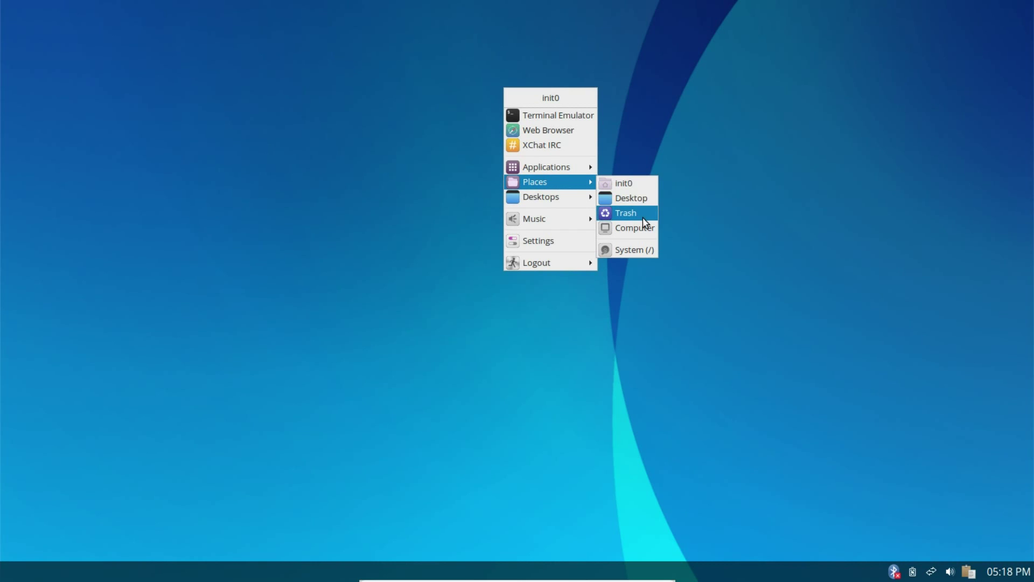
pyautogui.click(637, 183)
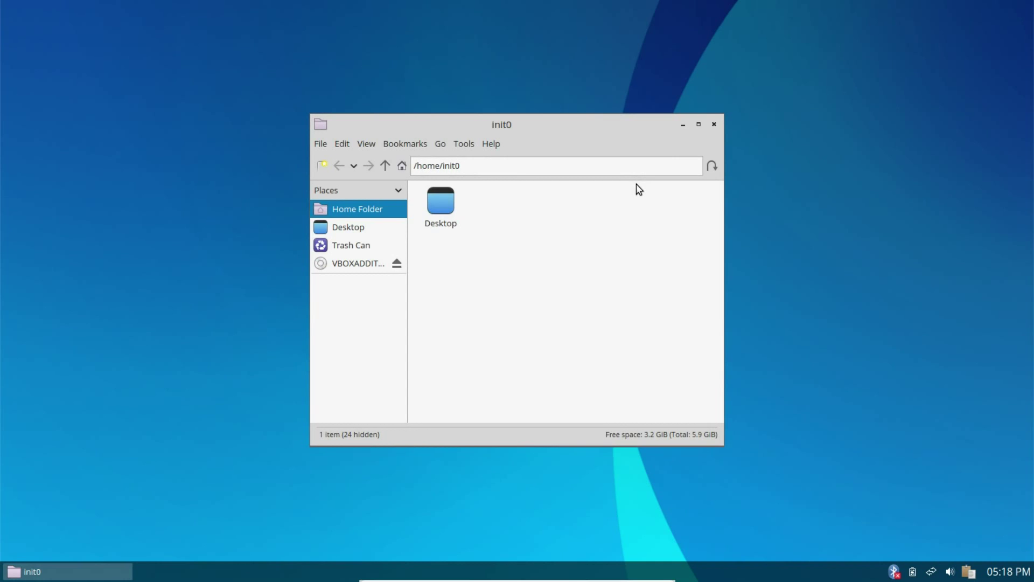
pyautogui.moveTo(516, 123); pyautogui.dragTo(418, 76)
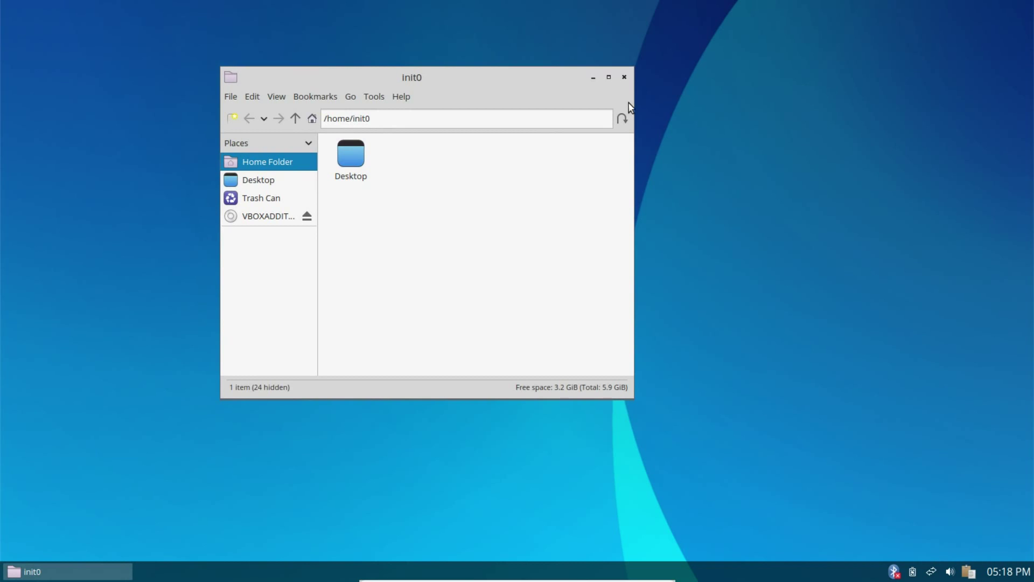
pyautogui.click(623, 77)
pyautogui.rightClick(495, 76)
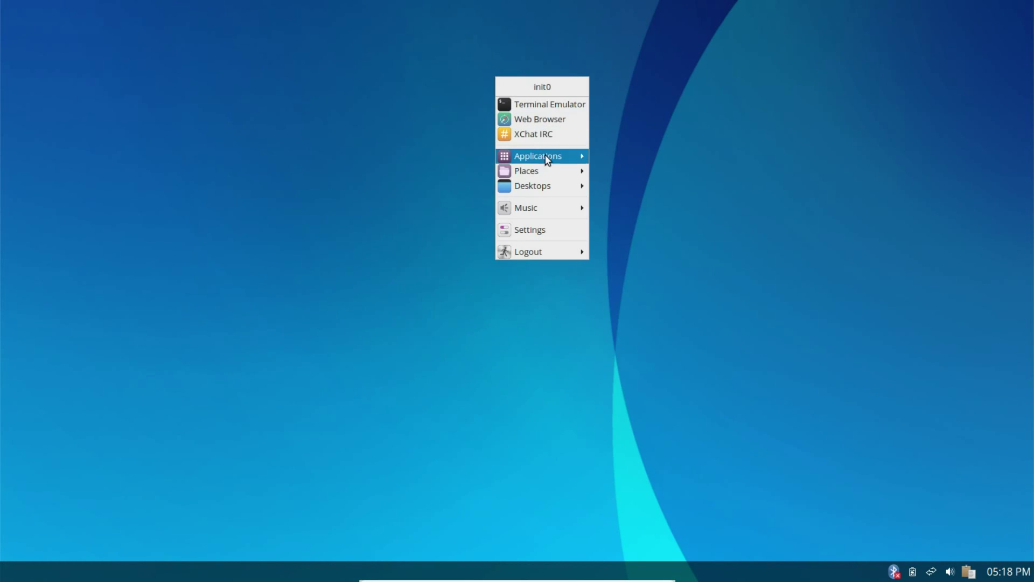
pyautogui.moveTo(553, 205)
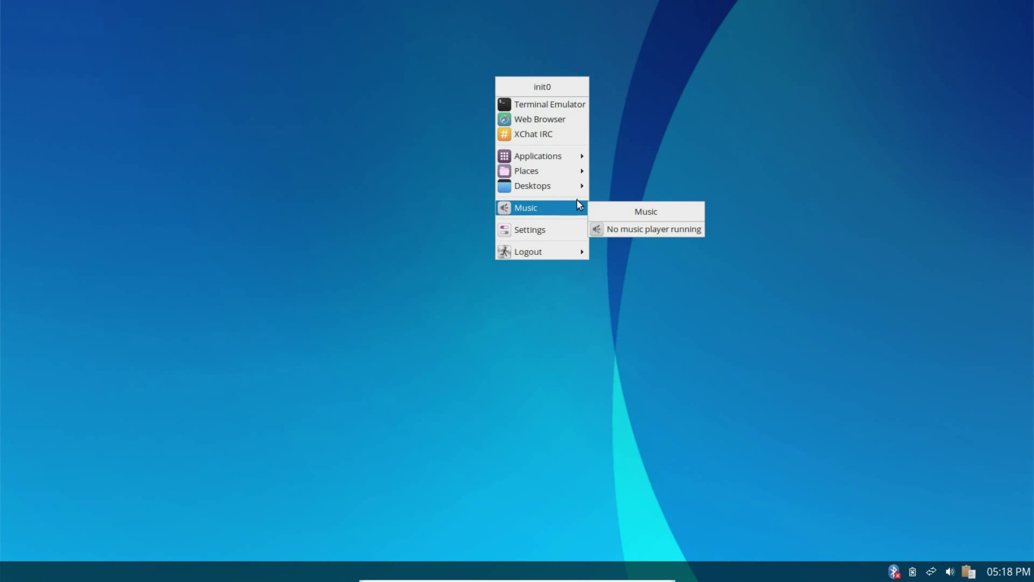
pyautogui.moveTo(579, 162)
pyautogui.moveTo(631, 184)
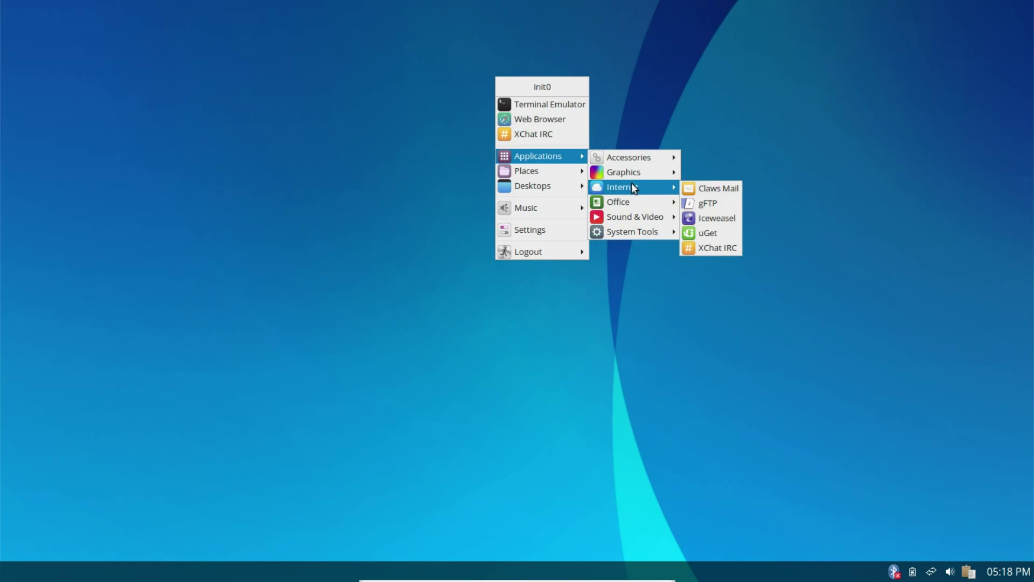
pyautogui.moveTo(634, 215)
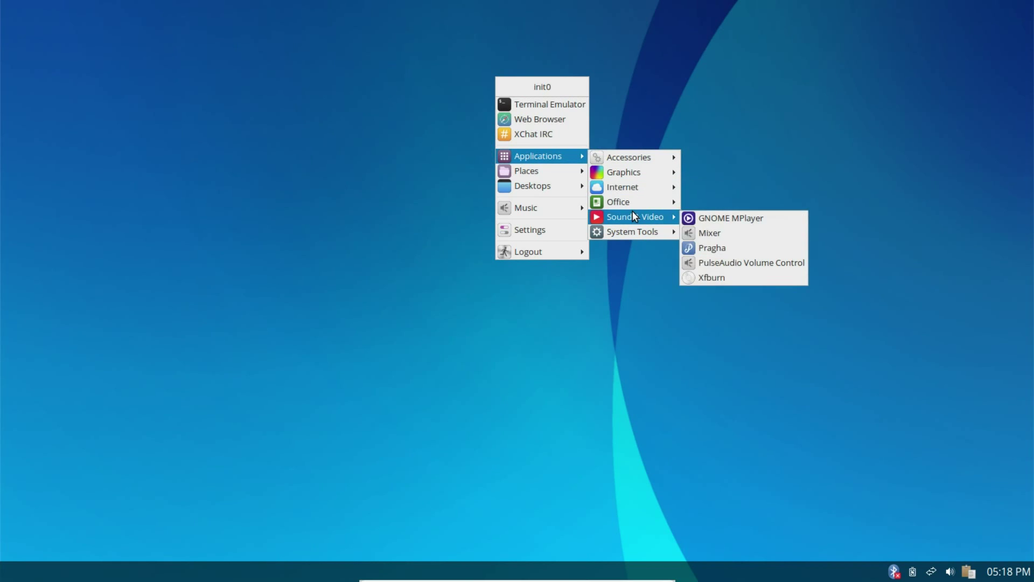
pyautogui.click(699, 72)
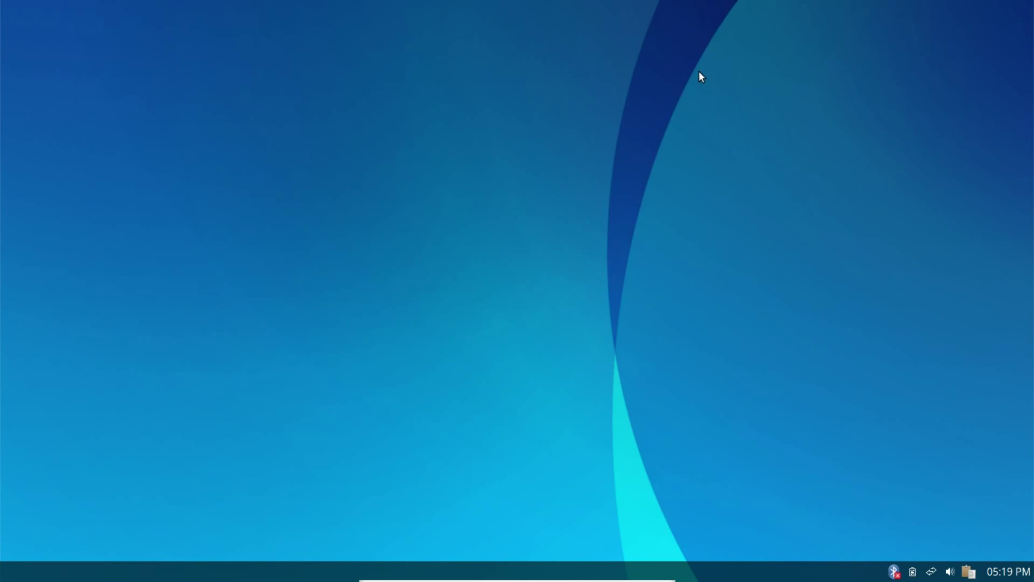
pyautogui.rightClick(381, 98)
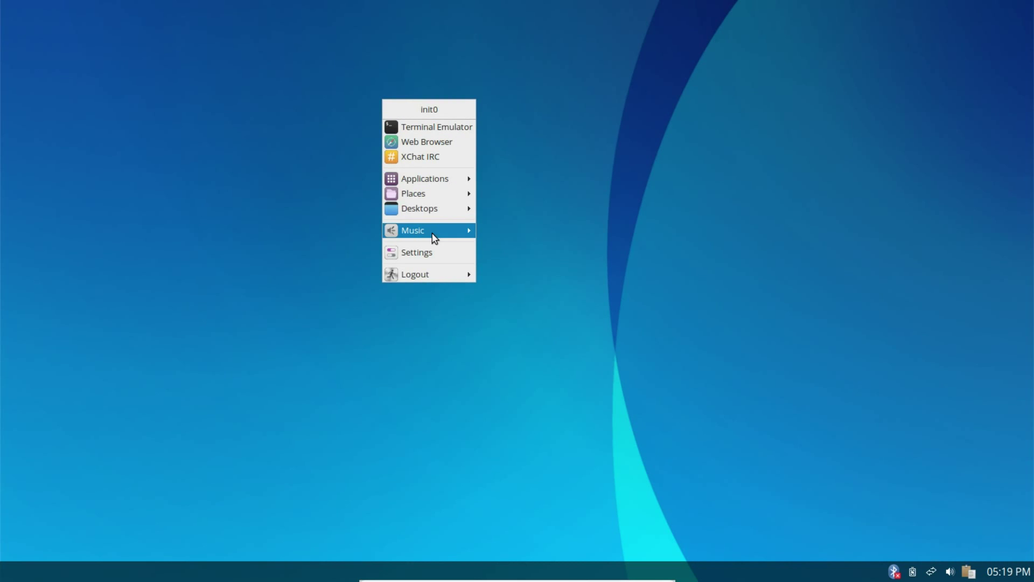
# Open Settings from the desktop menu and move its window toward the upper left
pyautogui.moveTo(432, 233)
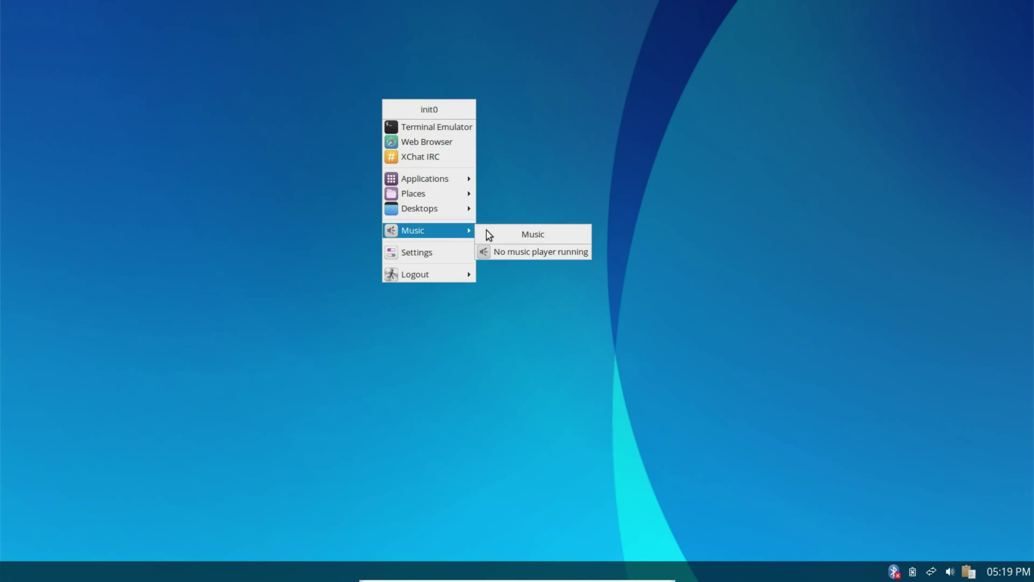
pyautogui.click(413, 253)
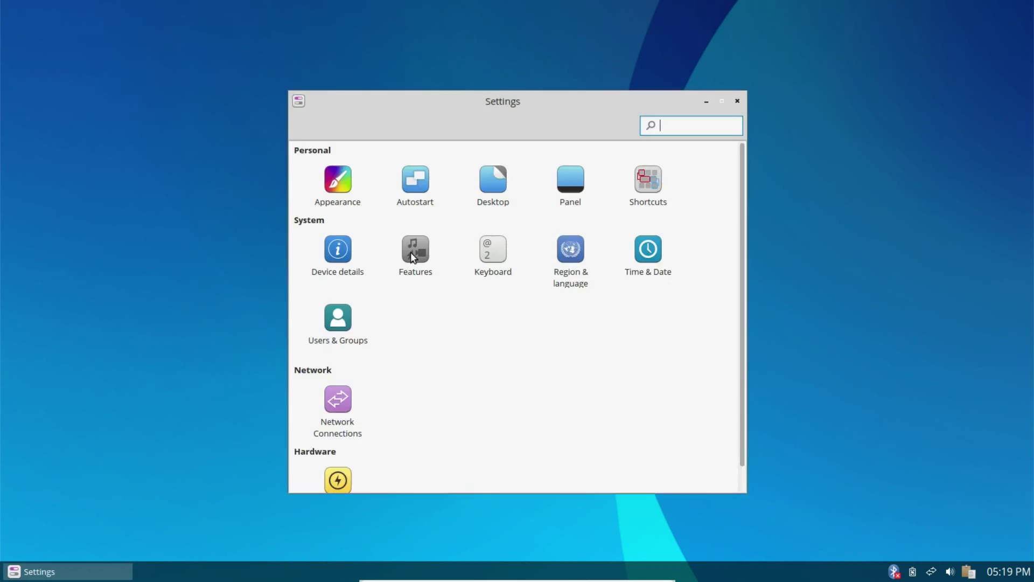
pyautogui.moveTo(529, 104); pyautogui.dragTo(407, 49)
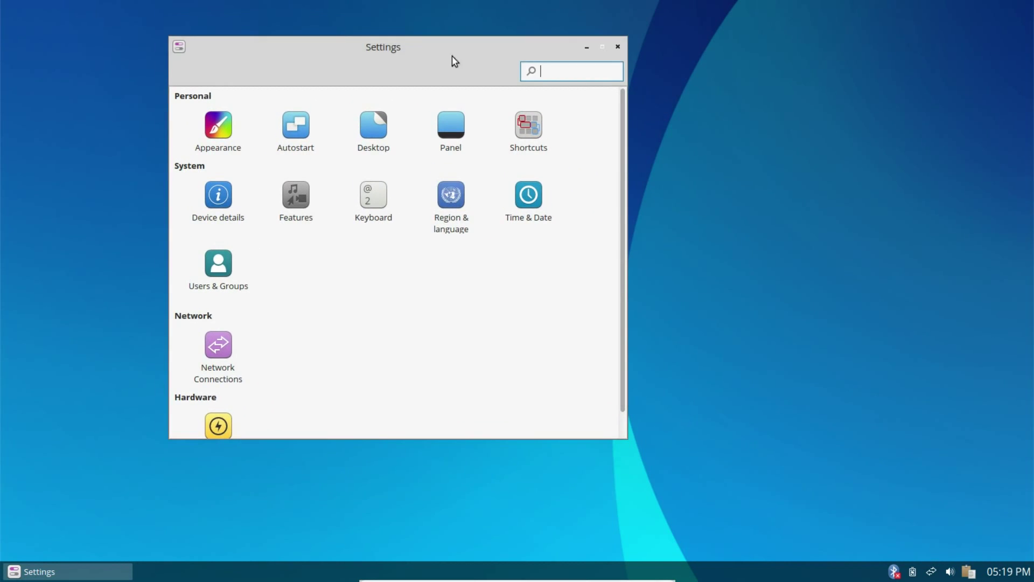
# View the Appearance and Autostart pages, returning to the Settings overview after each
pyautogui.click(219, 134)
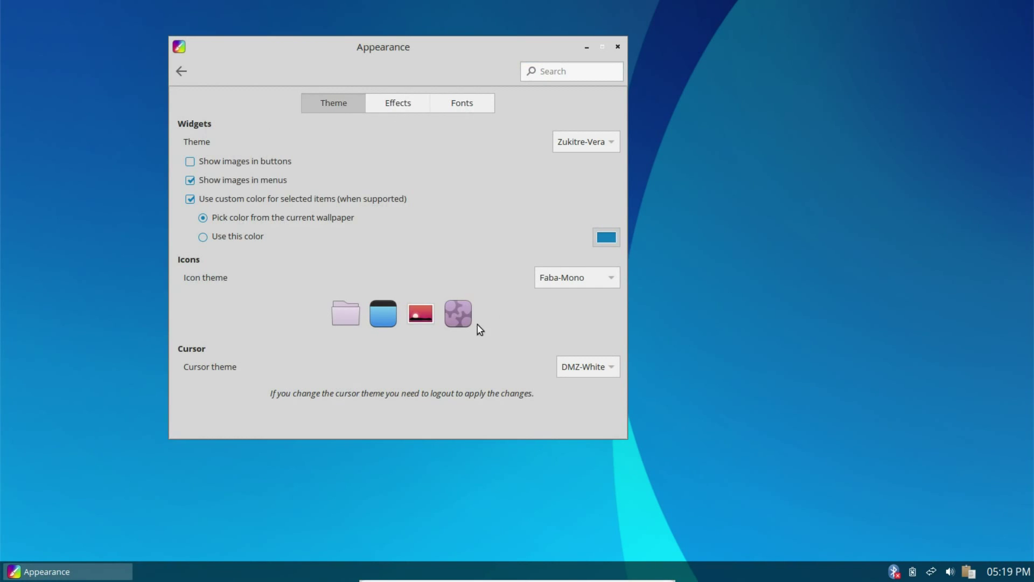
pyautogui.click(181, 71)
pyautogui.click(293, 138)
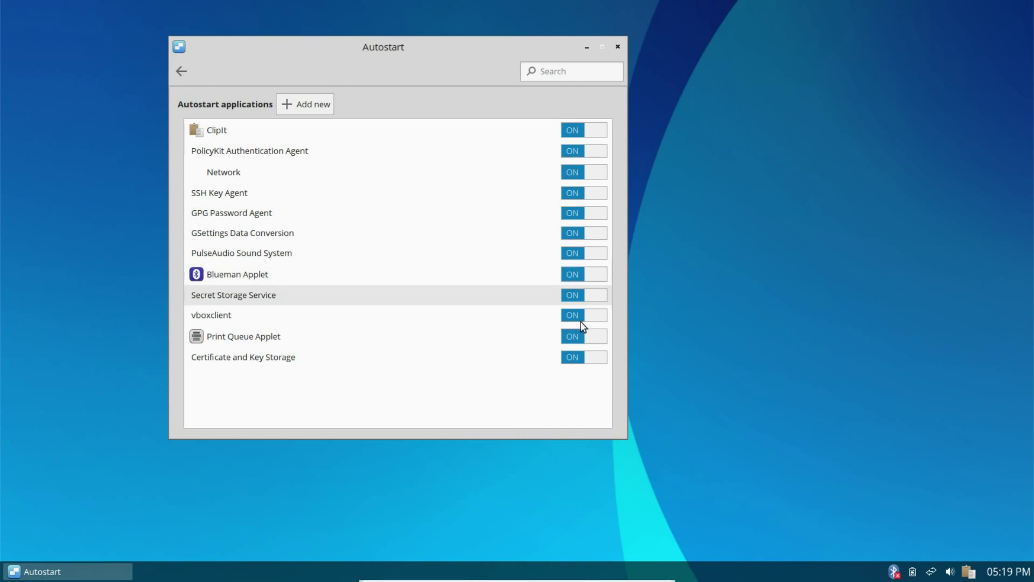
pyautogui.click(181, 69)
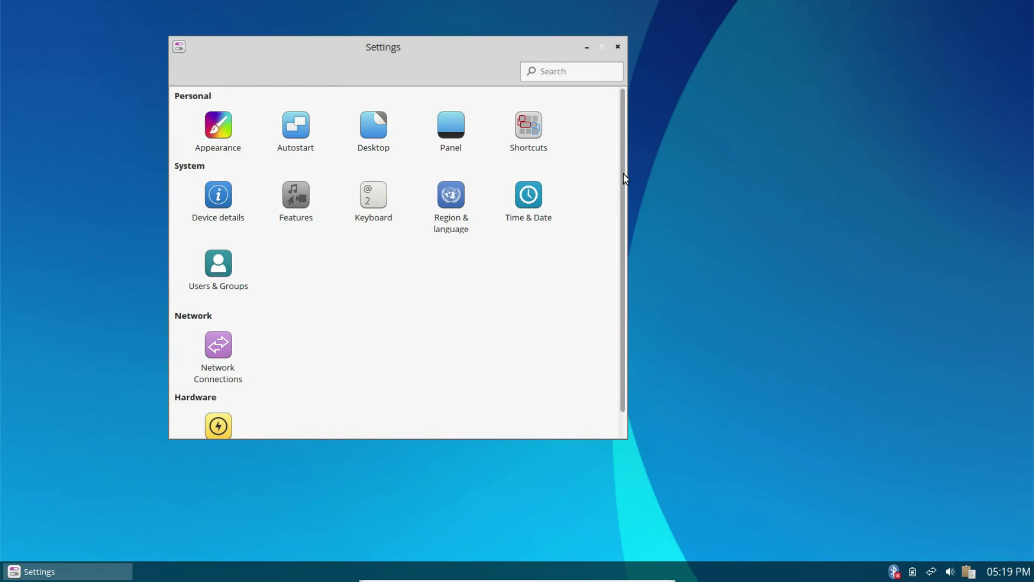
pyautogui.scroll(-1, 622, 179)
pyautogui.scroll(1, 621, 202)
# Close Settings, launch Iceweasel by searching 'ice' in the launcher, then close the browser window
pyautogui.click(618, 47)
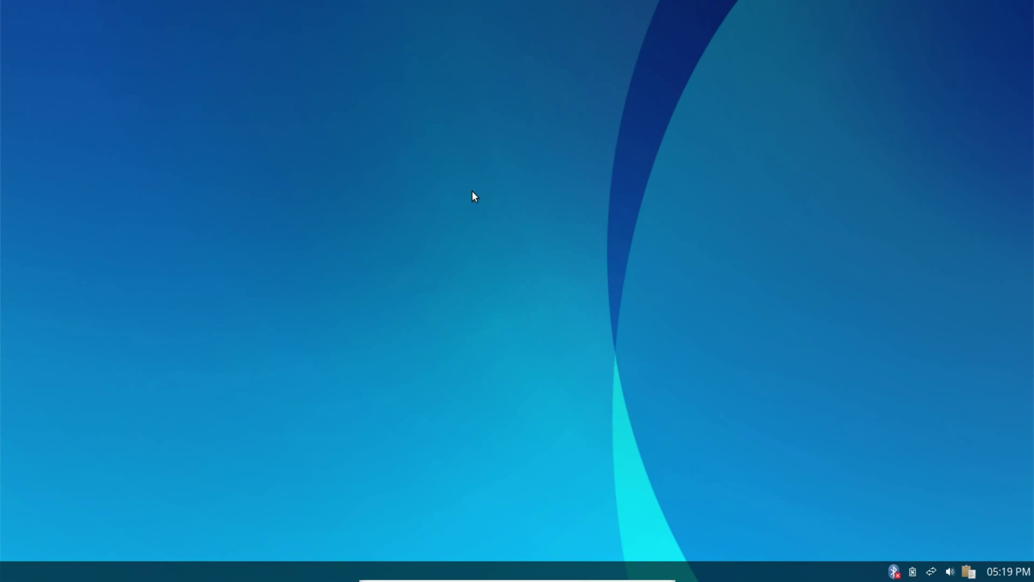
pyautogui.press('super')
pyautogui.write('ice')
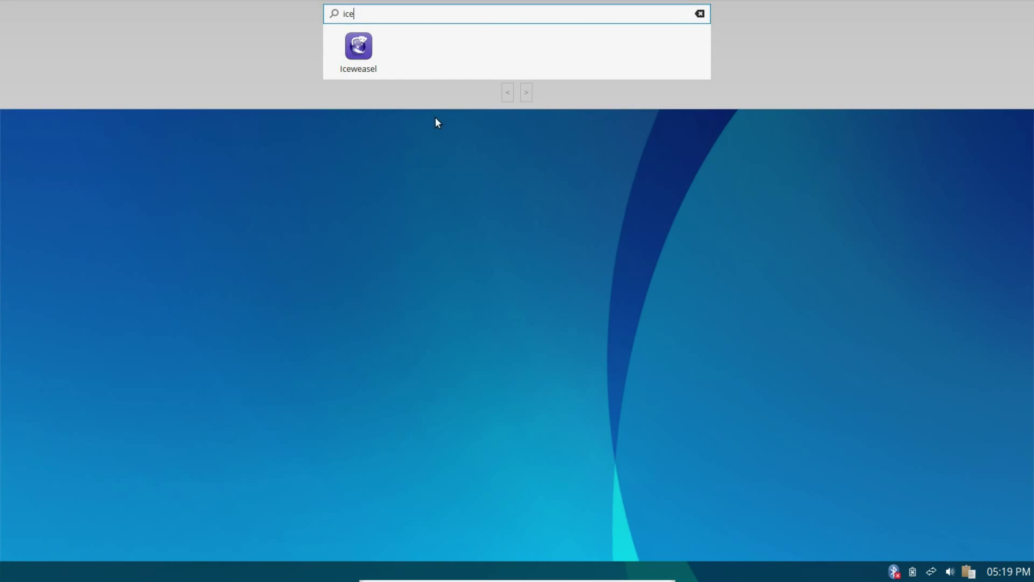
pyautogui.click(361, 53)
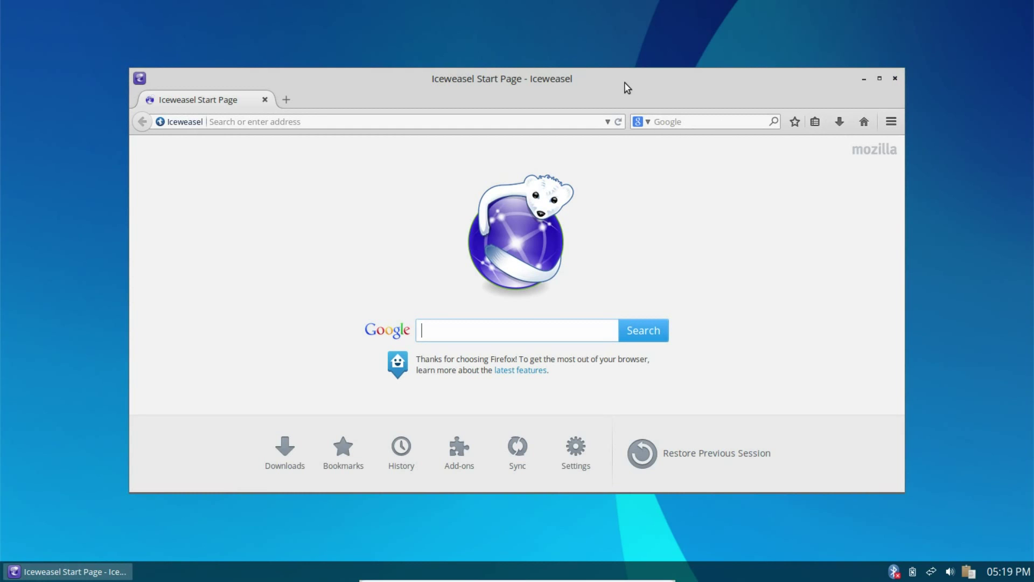
pyautogui.moveTo(623, 81); pyautogui.dragTo(580, 41)
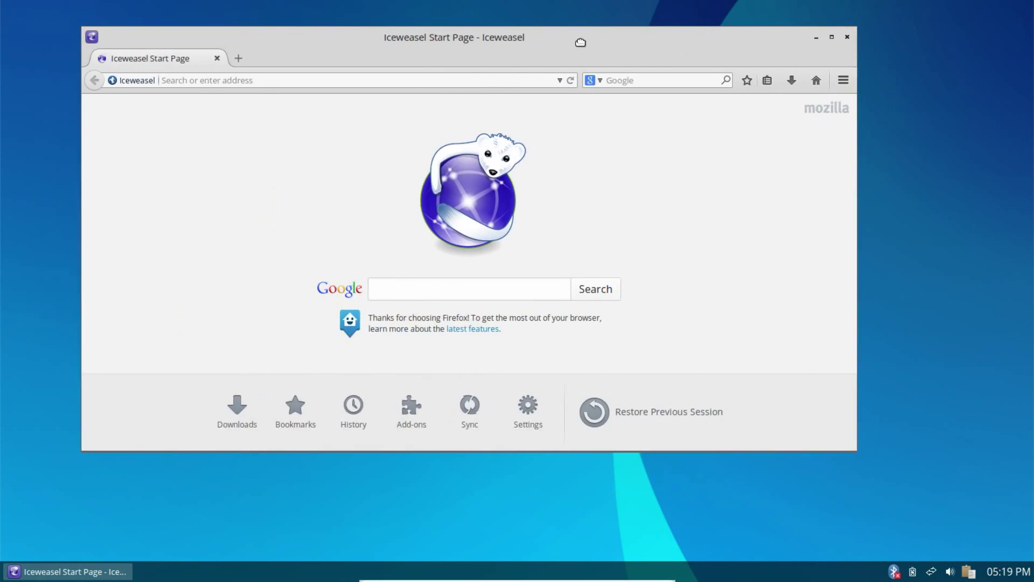
pyautogui.click(852, 37)
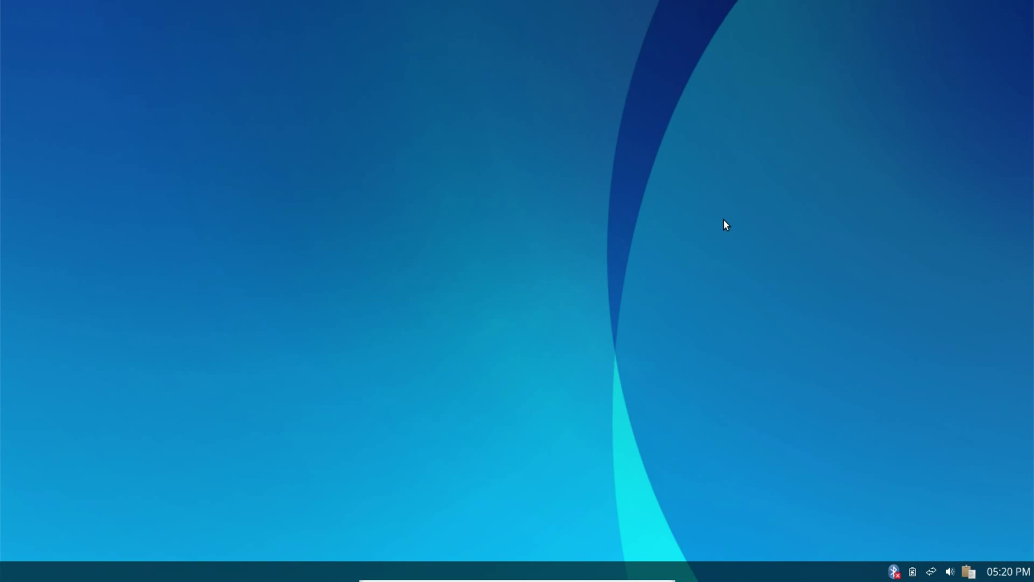
# Set the yellow rapeseed field photo as wallpaper in Settings > Desktop
pyautogui.rightClick(314, 109)
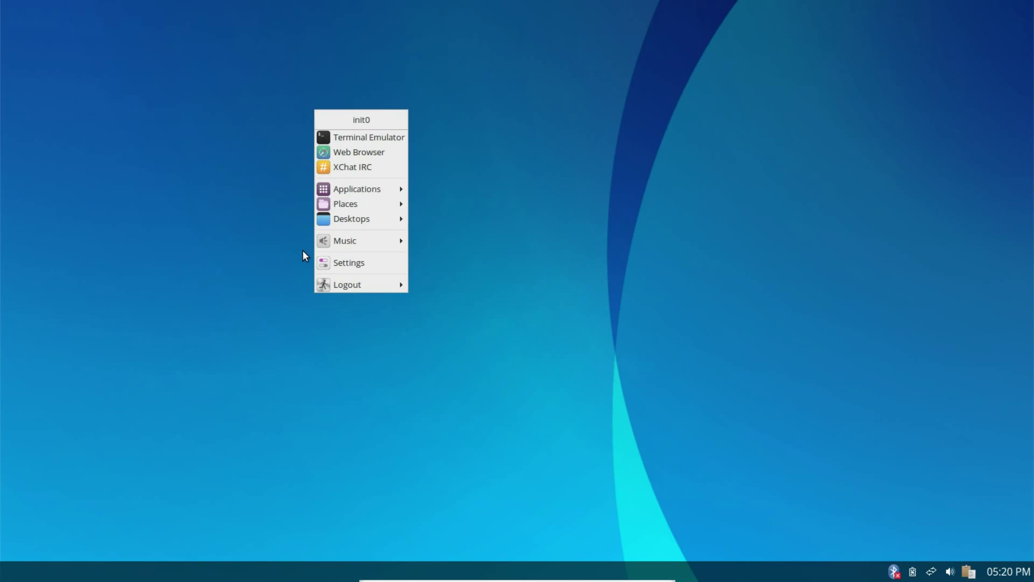
pyautogui.click(334, 263)
pyautogui.click(493, 177)
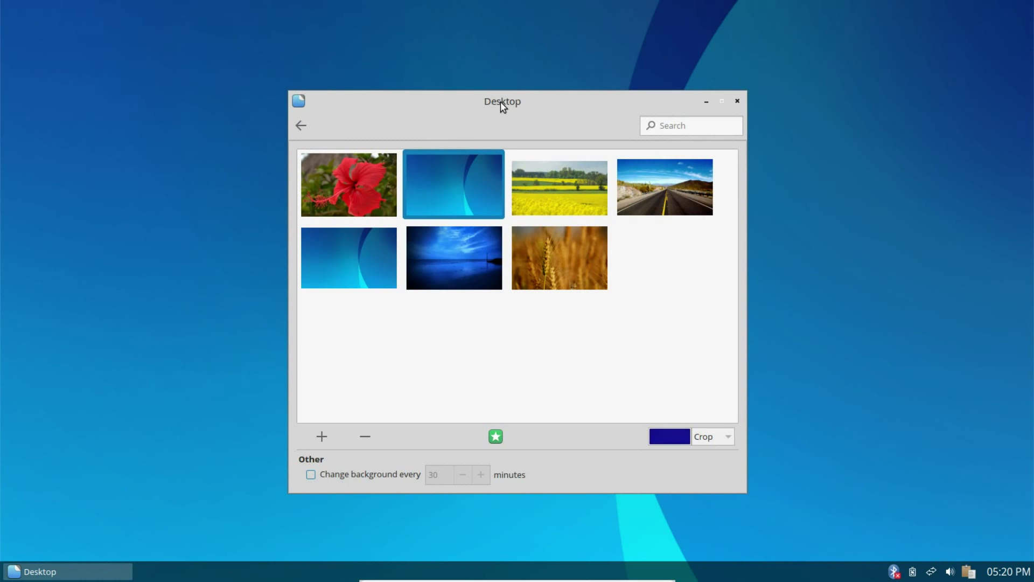
pyautogui.moveTo(516, 102); pyautogui.dragTo(372, 34)
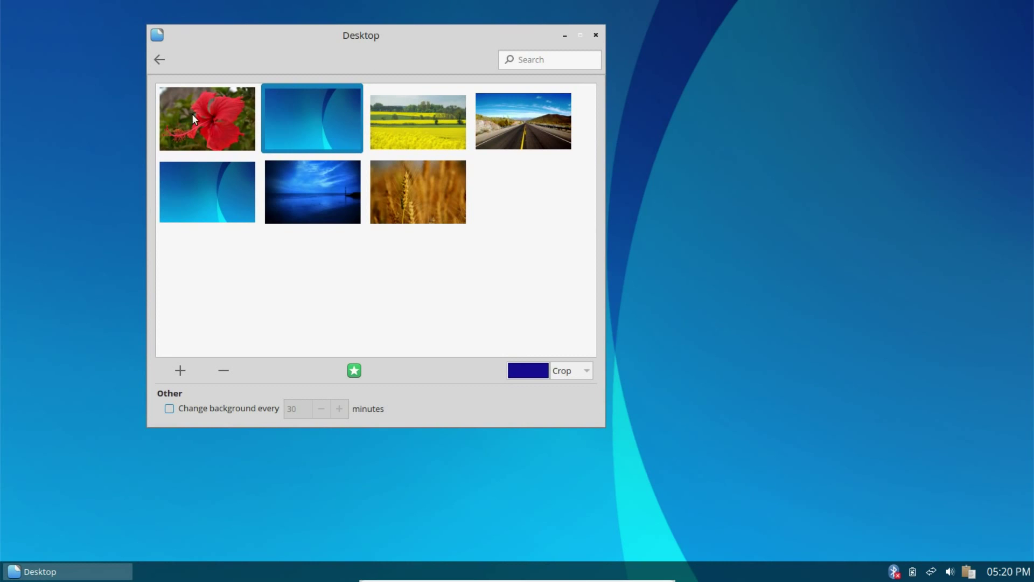
pyautogui.click(417, 123)
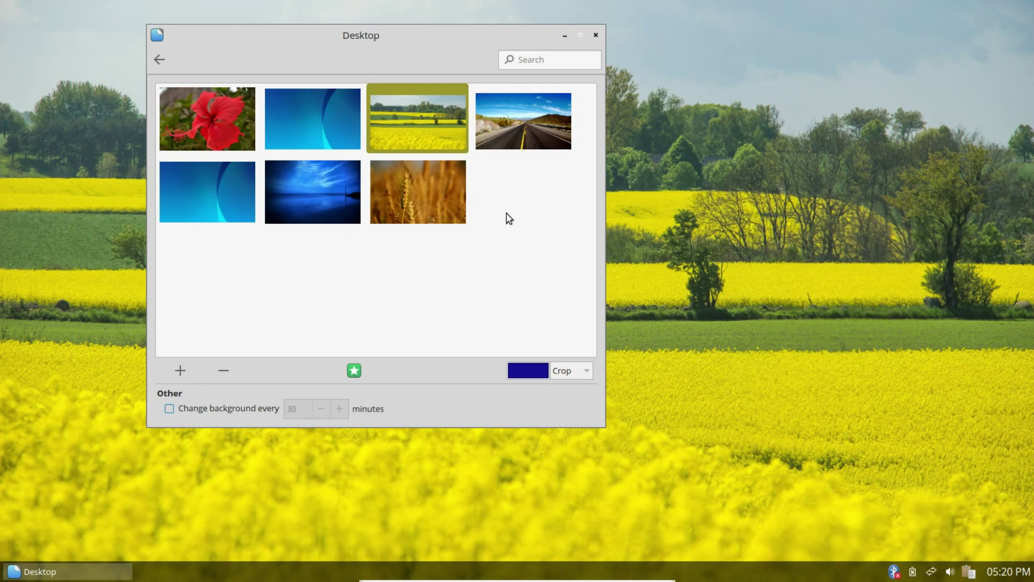
pyautogui.click(597, 36)
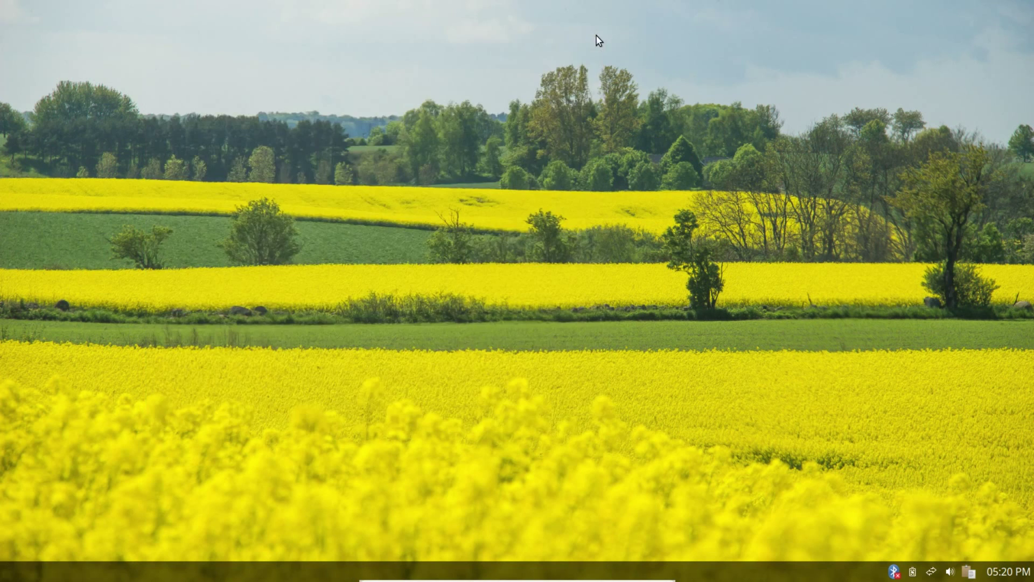
pyautogui.rightClick(377, 199)
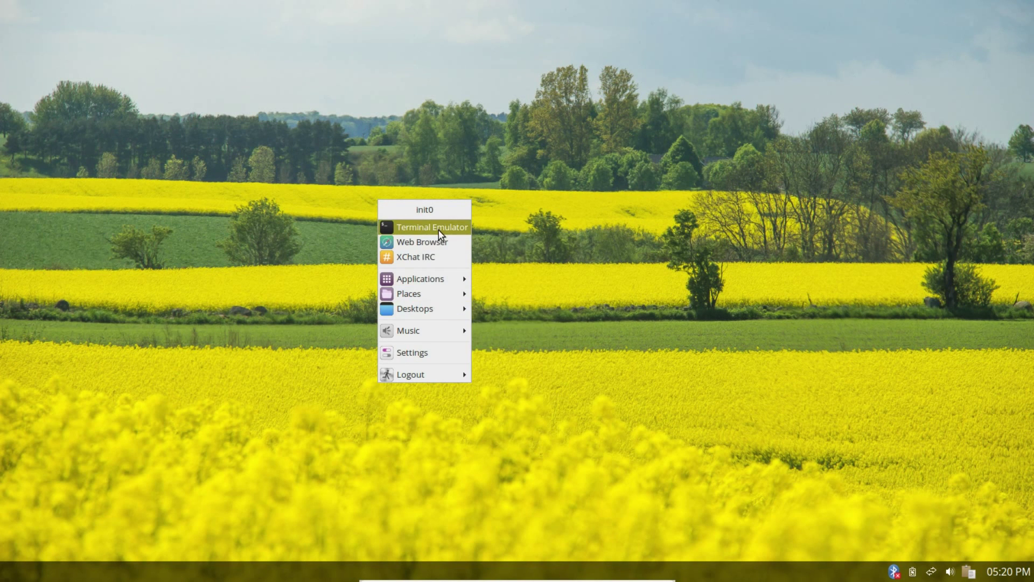
pyautogui.moveTo(438, 290)
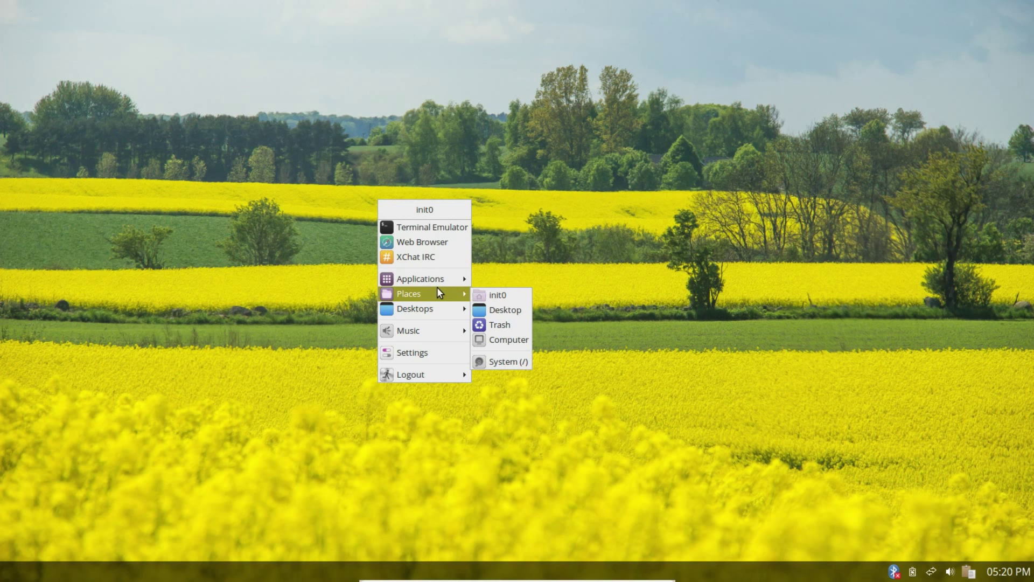
pyautogui.click(509, 300)
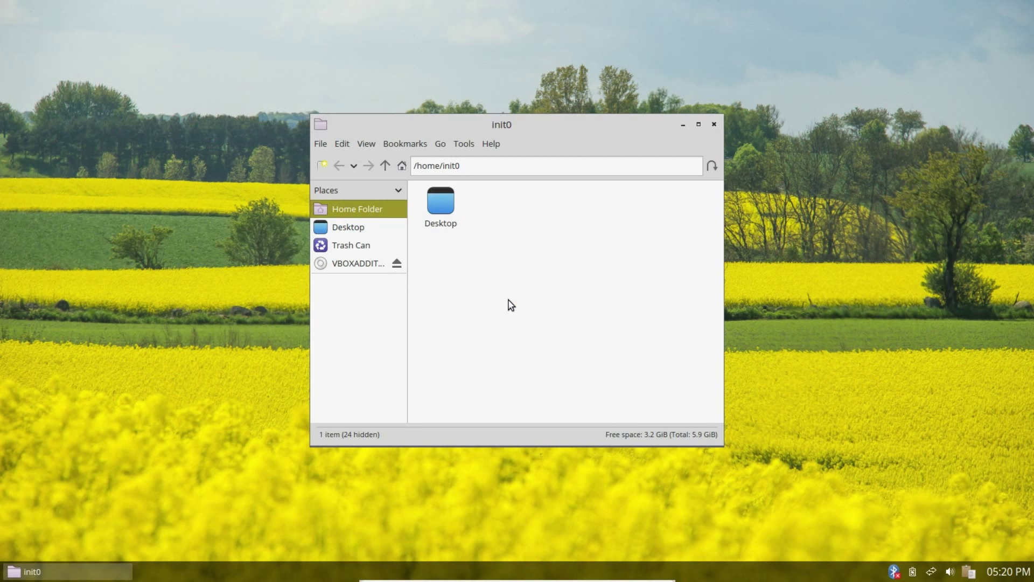
pyautogui.click(351, 228)
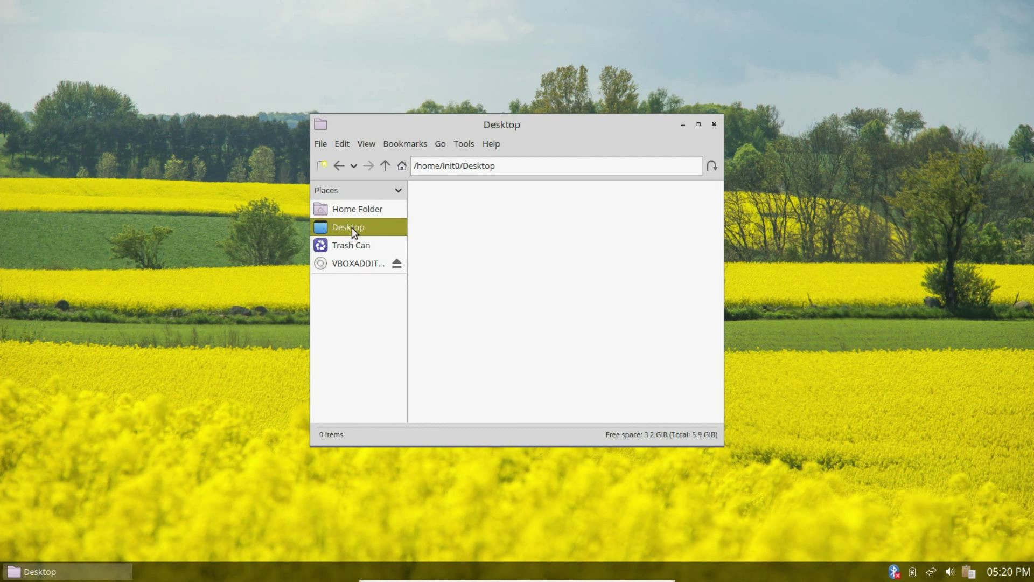
pyautogui.click(354, 247)
pyautogui.click(359, 263)
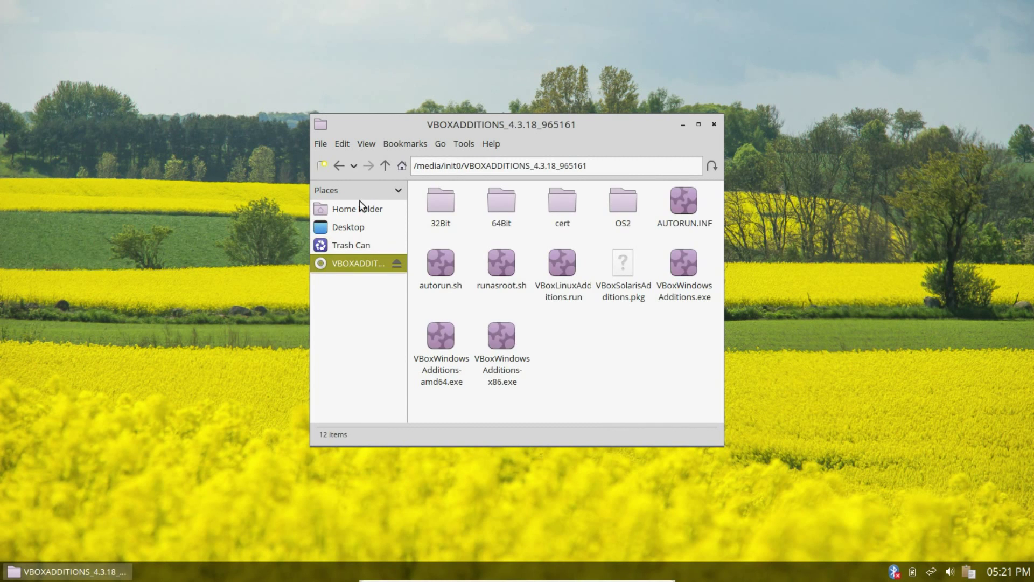
pyautogui.click(358, 210)
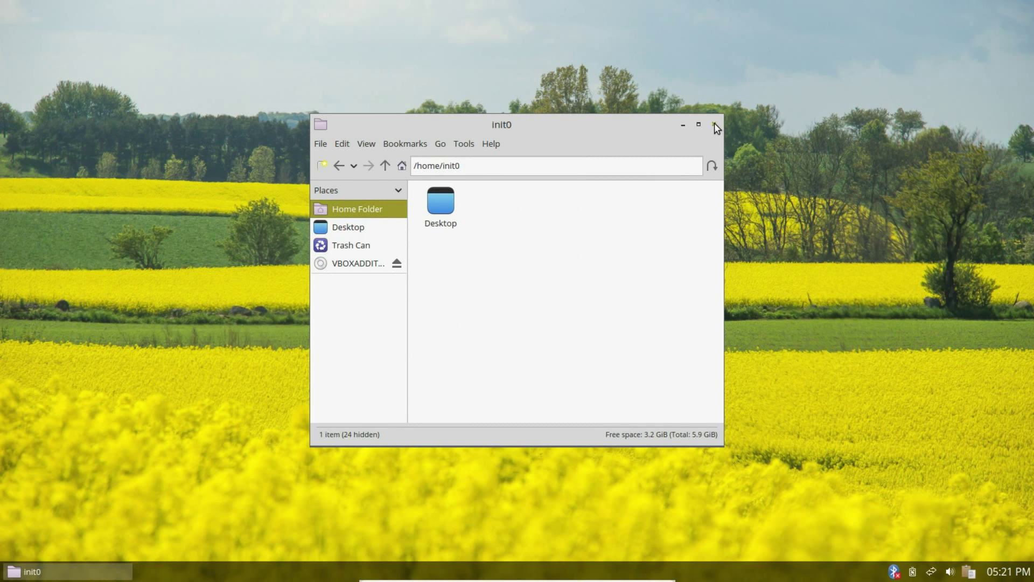
pyautogui.rightClick(96, 64)
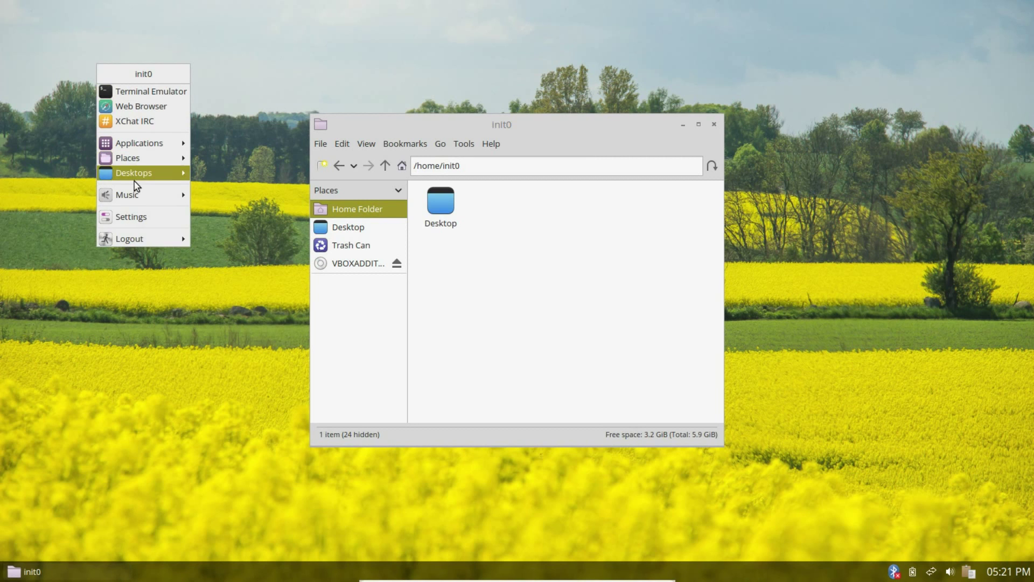
pyautogui.click(714, 125)
pyautogui.click(715, 125)
pyautogui.rightClick(266, 134)
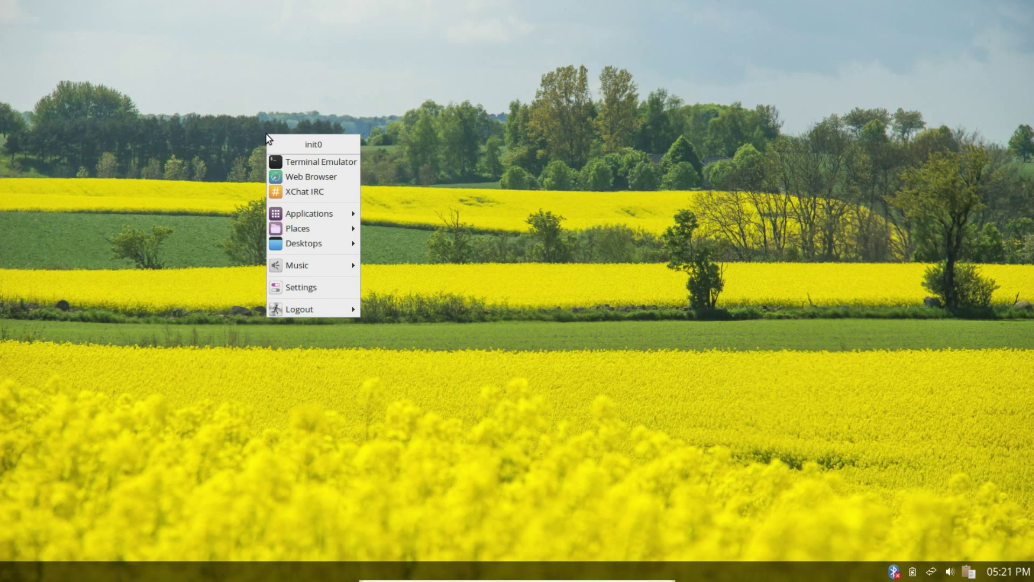
# Choose the blue curve image in Settings > Desktop and close the window
pyautogui.click(311, 288)
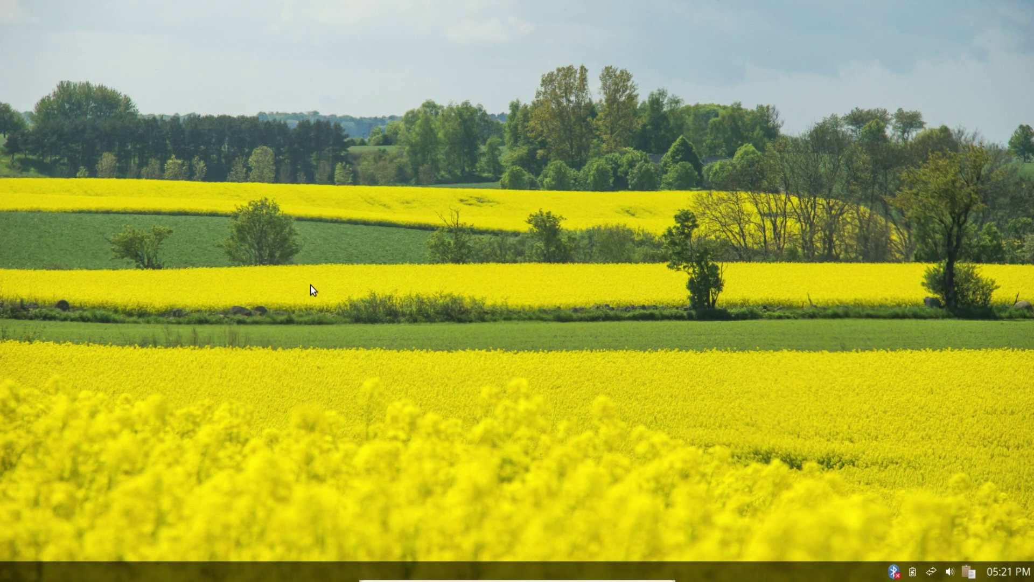
pyautogui.click(514, 178)
pyautogui.click(430, 169)
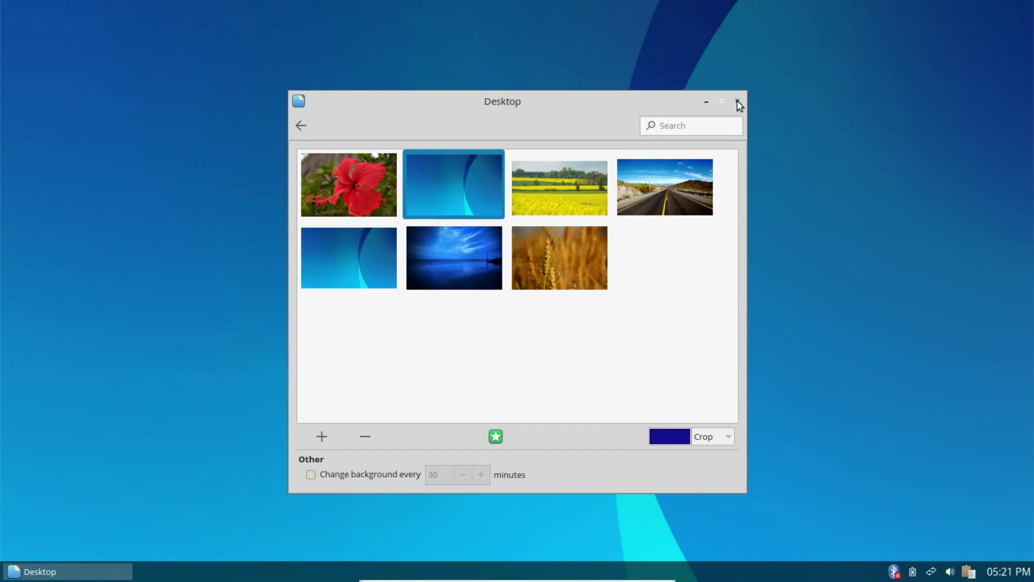
pyautogui.click(739, 102)
pyautogui.rightClick(351, 98)
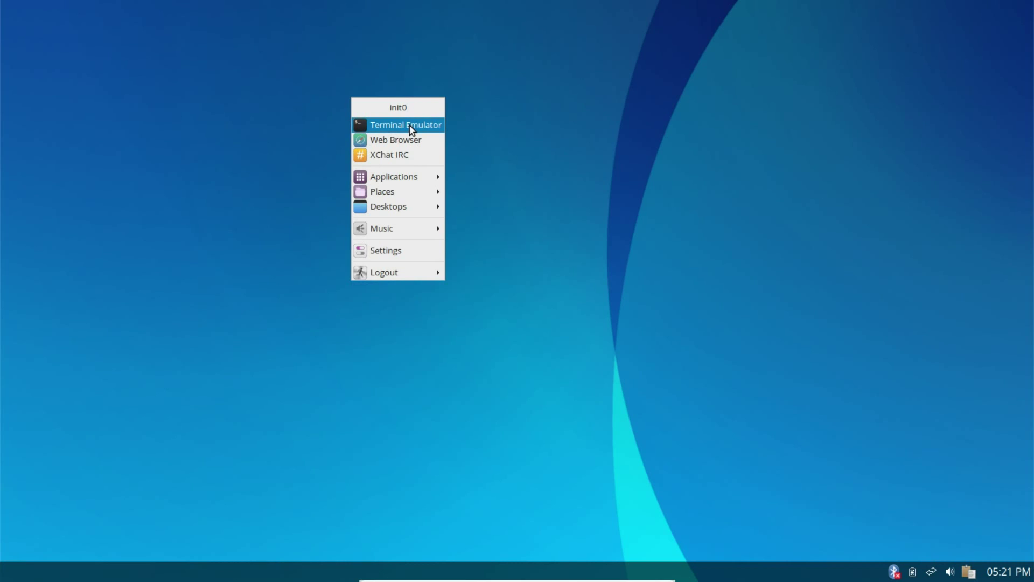
# Dismiss the menu, reopen Settings, move it up-left and scroll its categories, then close it
pyautogui.click(295, 112)
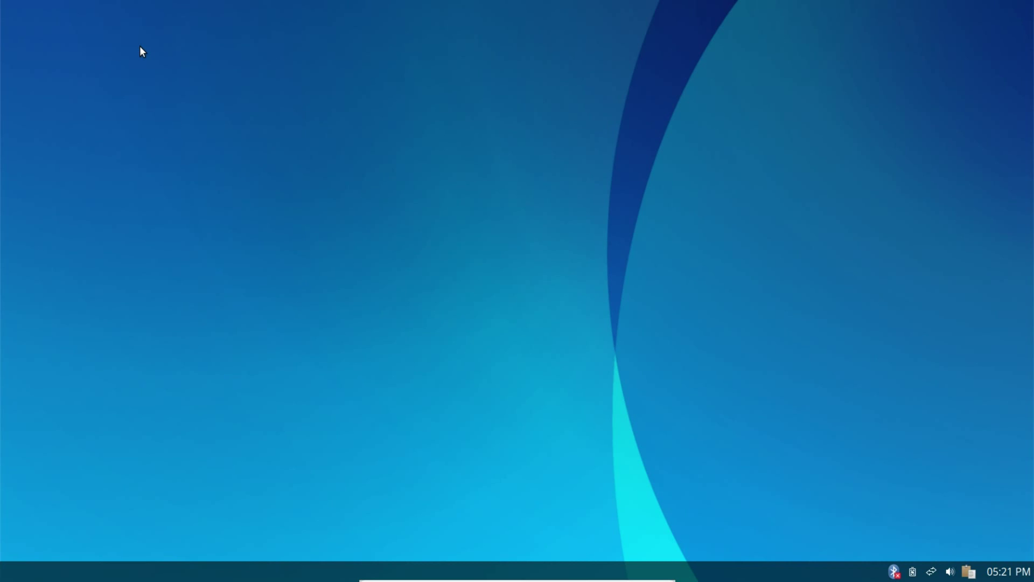
pyautogui.rightClick(545, 77)
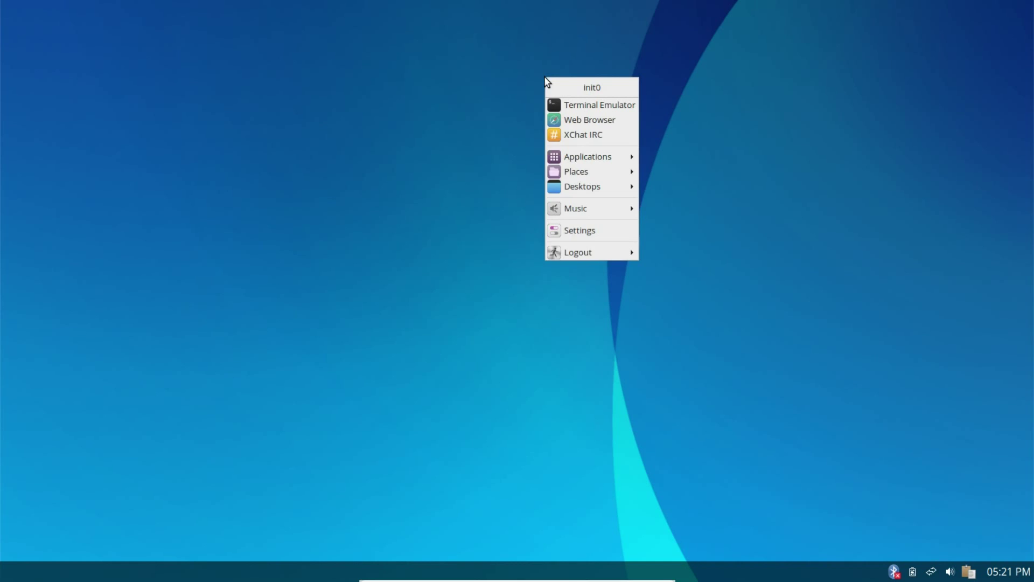
pyautogui.click(580, 236)
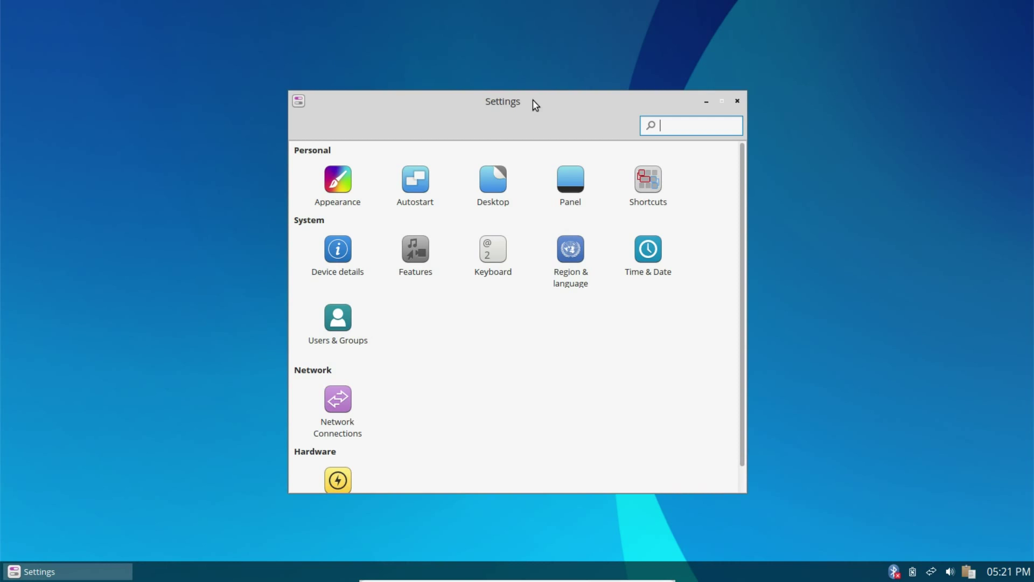
pyautogui.moveTo(534, 103); pyautogui.dragTo(301, 31)
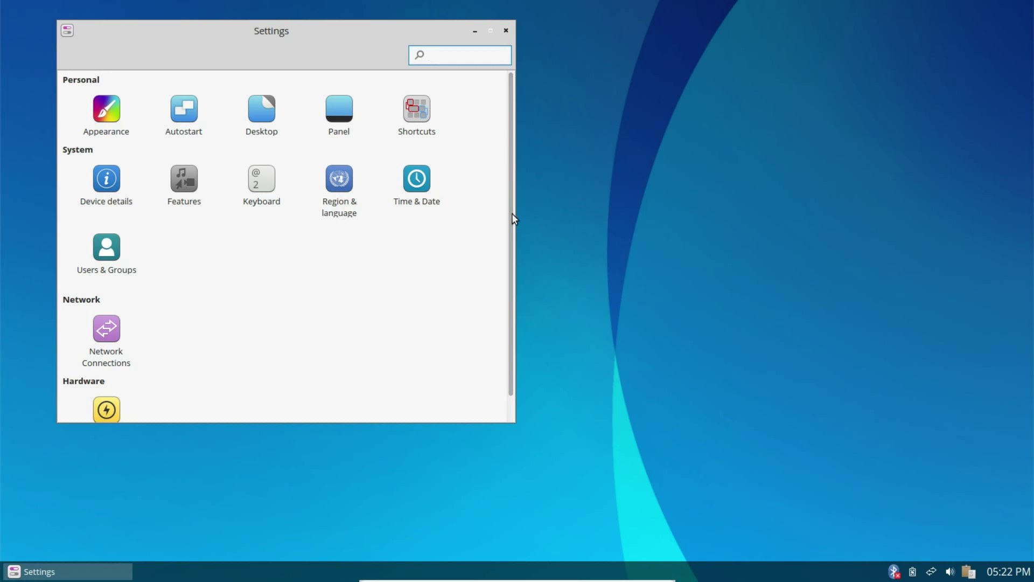
pyautogui.moveTo(510, 208)
pyautogui.mouseDown()
pyautogui.moveTo(510, 247)
pyautogui.moveTo(508, 191)
pyautogui.mouseUp()
pyautogui.click(506, 32)
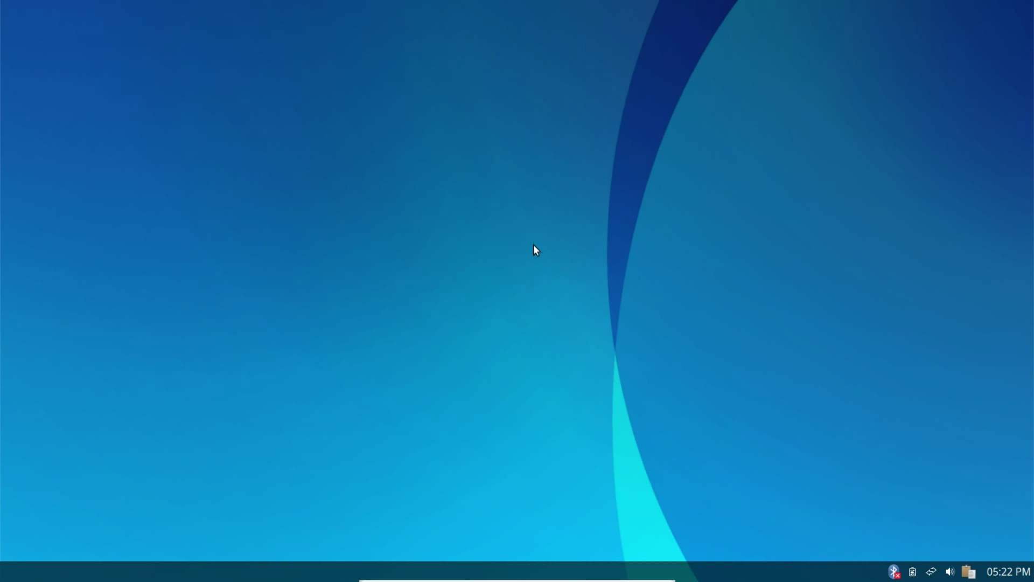
pyautogui.press('super')
pyautogui.write('app')
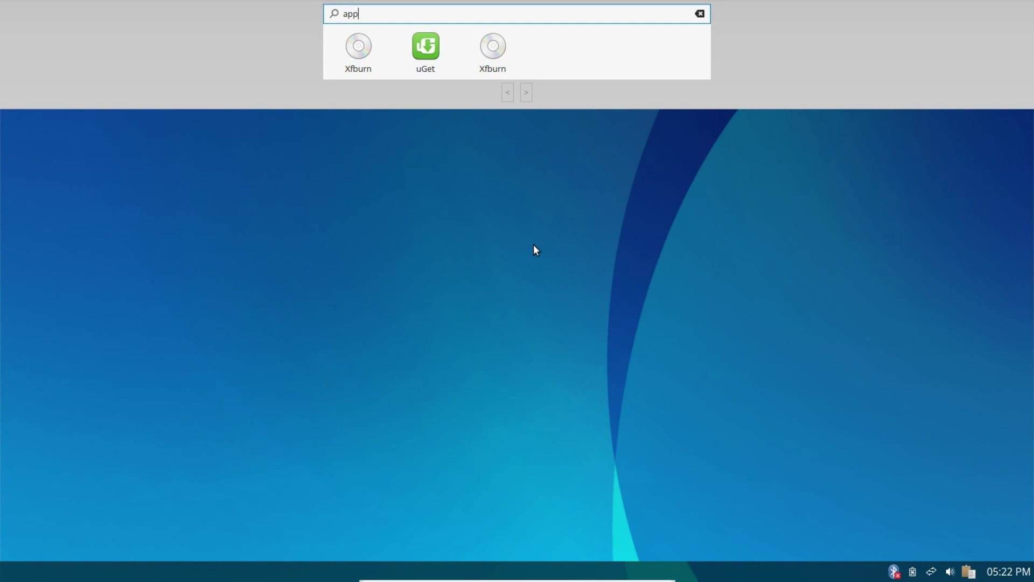
pyautogui.press('BackSpace')
pyautogui.press('Escape')
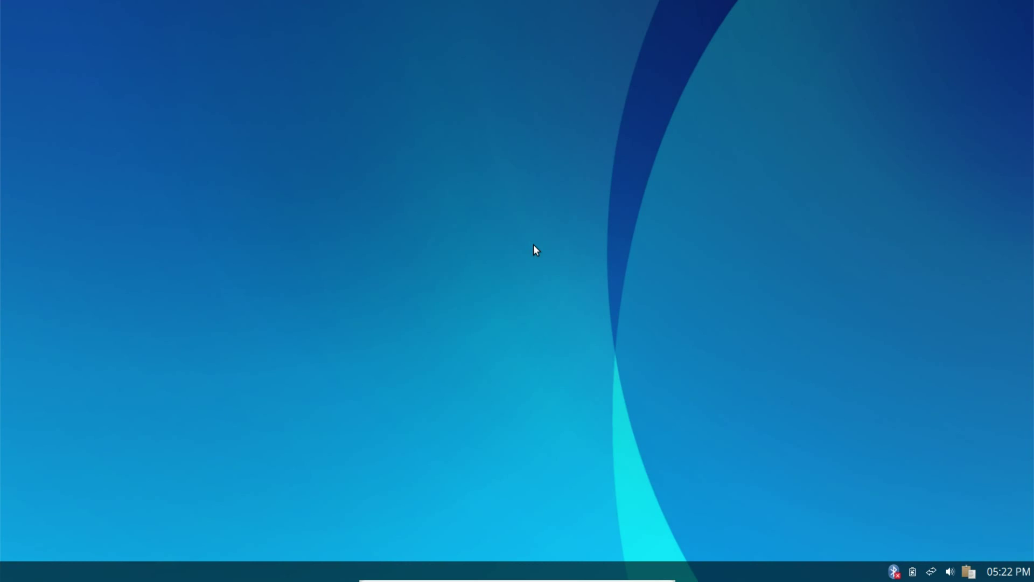